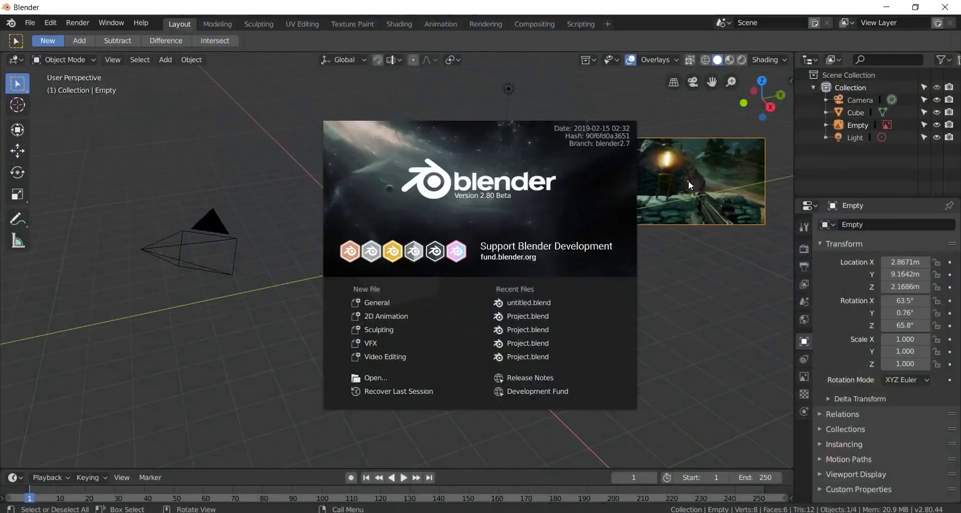
Step: Delete the default cube and centre the reference image at the origin, viewed from the front
{"action": "left_click", "coordinate": [688, 180]}
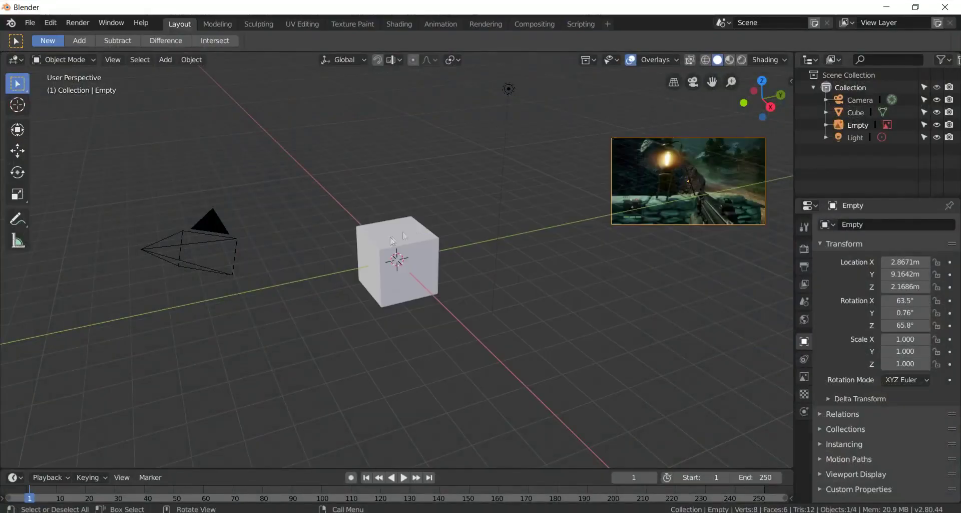
{"action": "key", "text": "Delete"}
{"action": "left_click", "coordinate": [639, 188]}
{"action": "type", "text": "n0\t0\t0\t0\t0"}
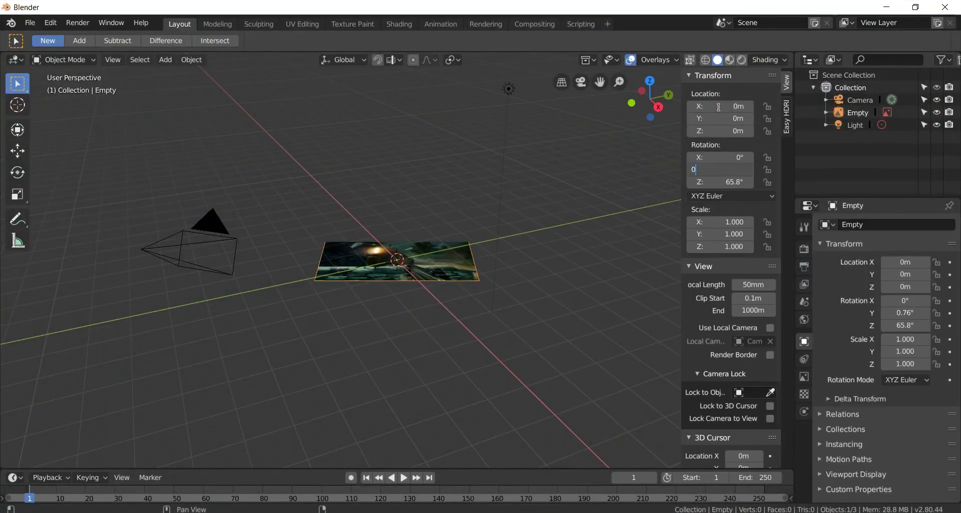
{"action": "key", "text": "KP_1"}
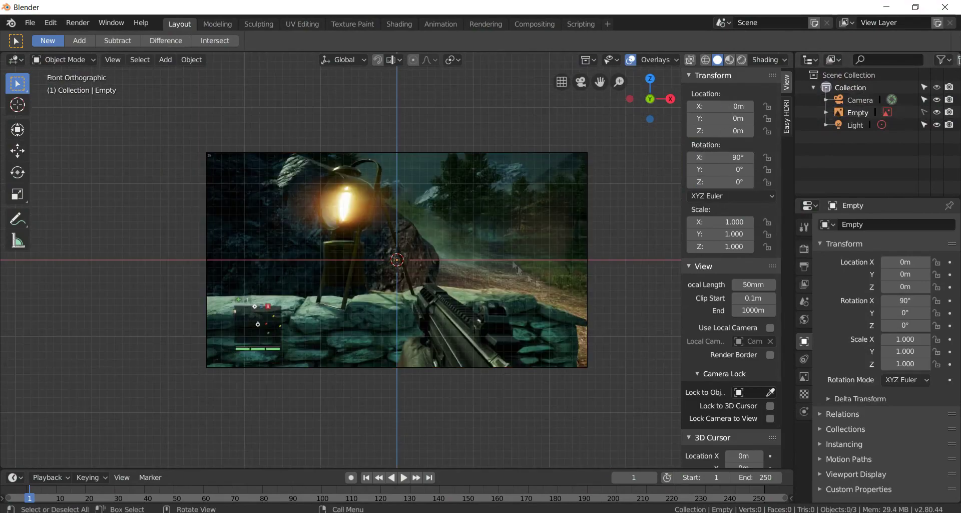
{"action": "key", "text": "n"}
{"action": "scroll", "coordinate": [540, 246], "scroll_direction": "up", "scroll_amount": 3}
Step: Add a cylinder rotated 90° on X beside the lantern and make it see-through
{"action": "key", "text": "shift+a"}
{"action": "left_click", "coordinate": [538, 334]}
{"action": "key", "text": "r"}
{"action": "key", "text": "x"}
{"action": "key", "text": "9"}
{"action": "key", "text": "0"}
{"action": "key", "text": "Return"}
{"action": "key", "text": "g"}
{"action": "left_click", "coordinate": [341, 197]}
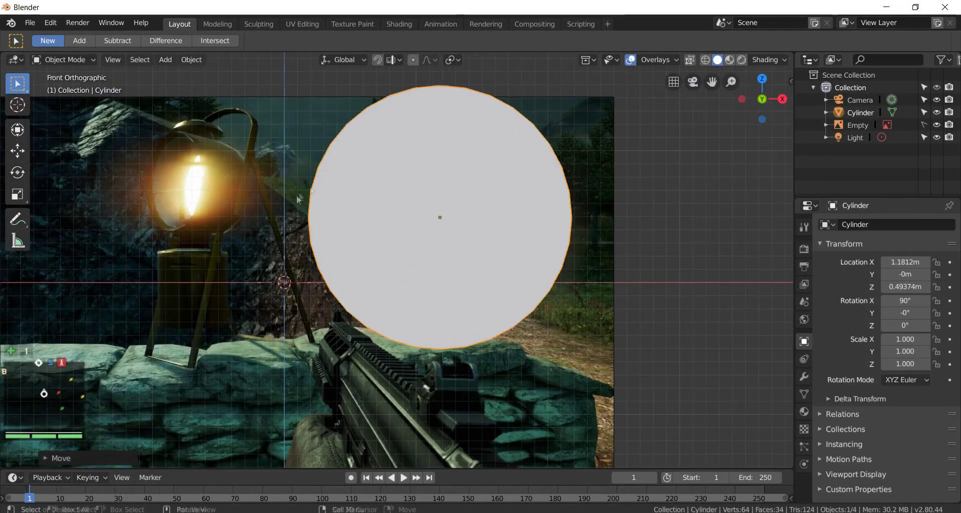
{"action": "key", "text": "alt+z"}
Step: Flatten the cylinder along Y and scale it down to 0.591
{"action": "key", "text": "Tab"}
{"action": "key", "text": "alt+a"}
{"action": "middle_click_drag", "start_coordinate": [311, 219], "coordinate": [522, 243]}
{"action": "key", "text": "a"}
{"action": "left_click", "coordinate": [500, 225]}
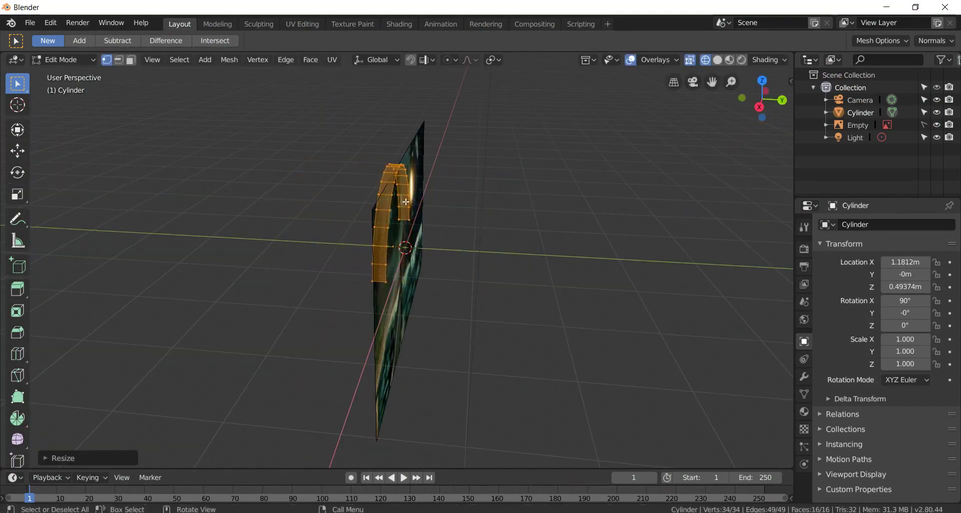
{"action": "key", "text": "Tab"}
{"action": "key", "text": "KP_1"}
{"action": "key", "text": "s"}
{"action": "left_click", "coordinate": [526, 249]}
Step: Delete the cylinder's lower half and extrude the open ends down into a stem reaching the wall
{"action": "key", "text": "Tab"}
{"action": "scroll", "coordinate": [527, 250], "scroll_direction": "up", "scroll_amount": 1}
{"action": "key", "text": "x"}
{"action": "left_click", "coordinate": [525, 330]}
{"action": "left_click_drag", "start_coordinate": [433, 203], "coordinate": [433, 276]}
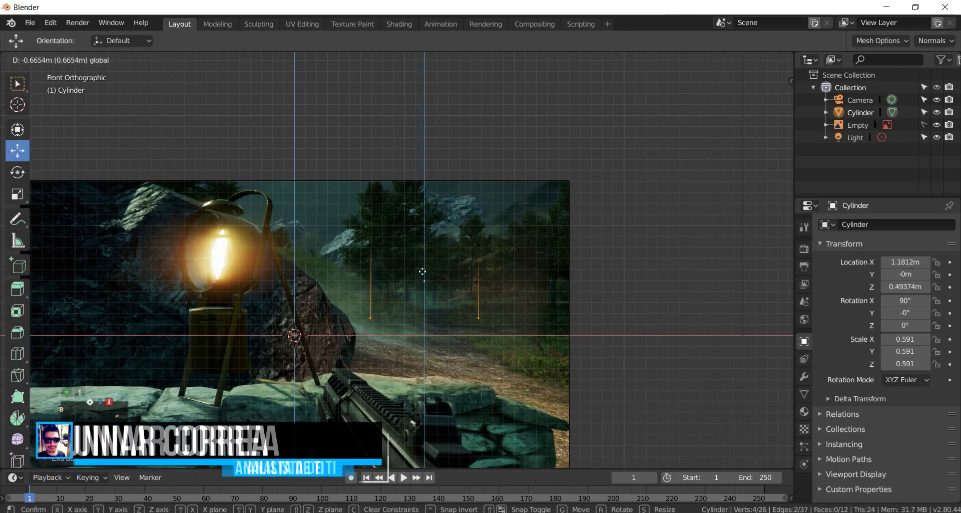
{"action": "scroll", "coordinate": [514, 301], "scroll_direction": "up", "scroll_amount": 2}
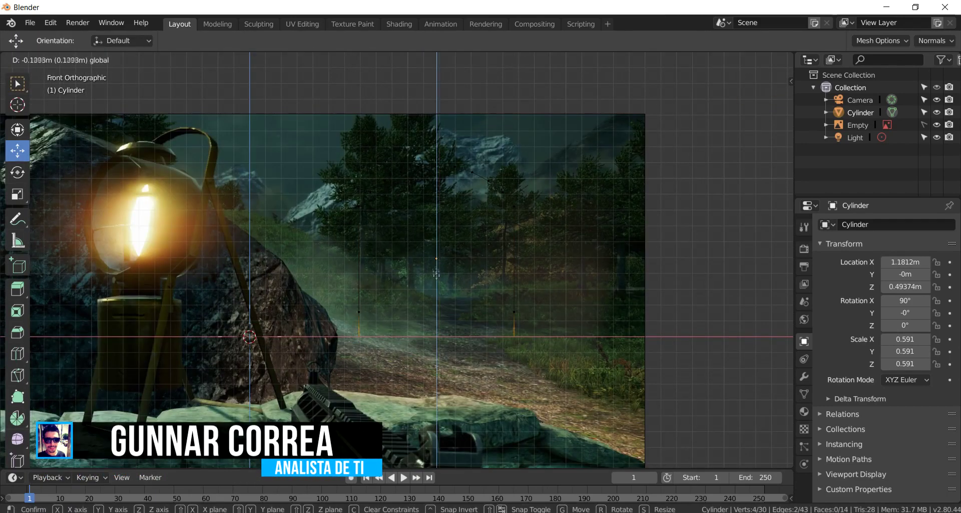
{"action": "left_click_drag", "start_coordinate": [420, 375], "coordinate": [453, 289]}
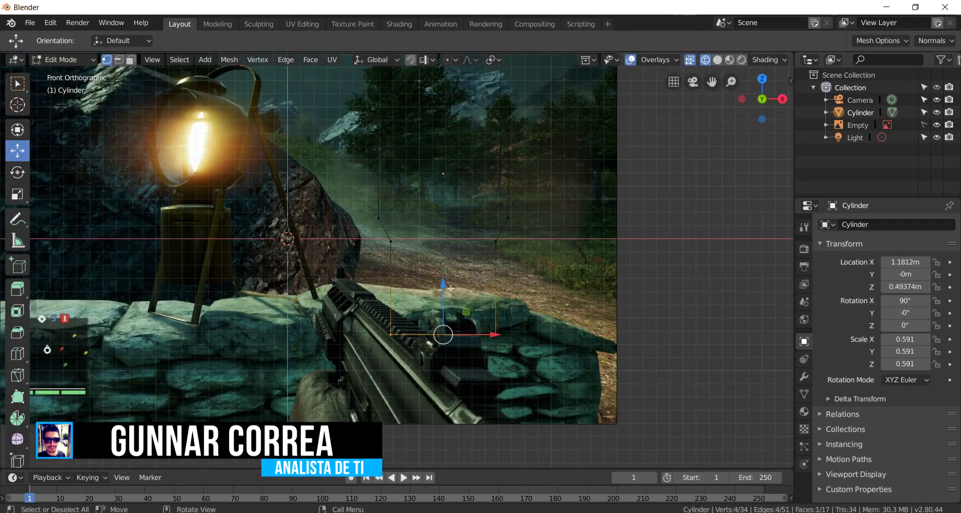
{"action": "scroll", "coordinate": [451, 302], "scroll_direction": "down", "scroll_amount": 3}
Step: Move the arched outline in front of the reference image
{"action": "key", "text": "Tab"}
{"action": "mouse_move", "coordinate": [451, 302]}
{"action": "middle_mouse_down"}
{"action": "mouse_move", "coordinate": [444, 220]}
{"action": "mouse_move", "coordinate": [480, 224]}
{"action": "middle_mouse_up"}
{"action": "scroll", "coordinate": [343, 233], "scroll_direction": "up", "scroll_amount": 3}
{"action": "middle_click_drag", "start_coordinate": [343, 233], "coordinate": [471, 268]}
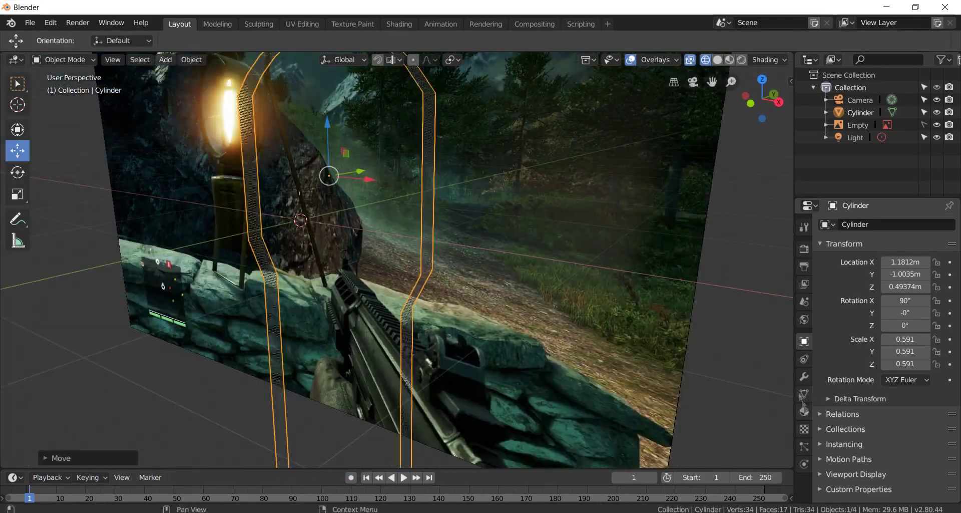
{"action": "key", "text": "Tab"}
Step: Add a Solidify modifier to give the outline thickness
{"action": "key", "text": "Tab"}
{"action": "scroll", "coordinate": [482, 274], "scroll_direction": "down", "scroll_amount": 4}
{"action": "key", "text": "KP_1"}
{"action": "scroll", "coordinate": [482, 275], "scroll_direction": "up", "scroll_amount": 4}
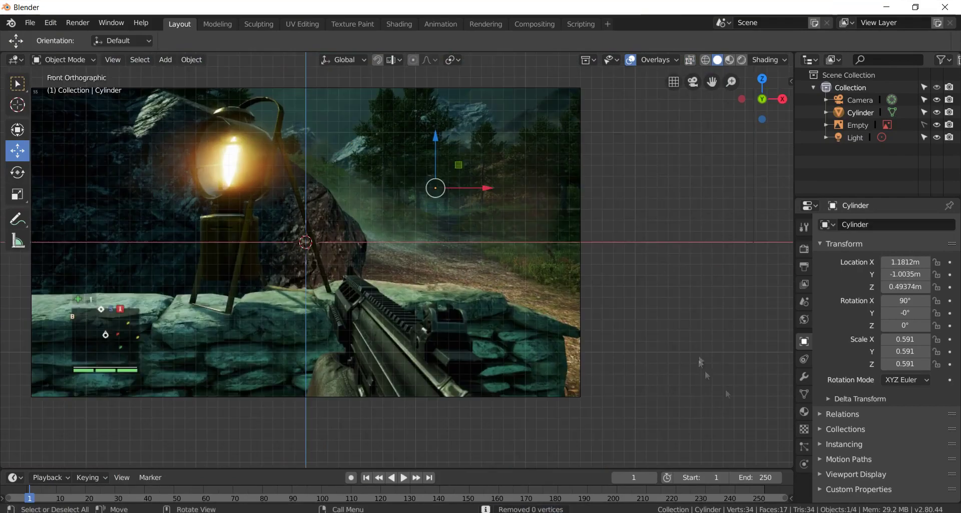
{"action": "left_click", "coordinate": [804, 377]}
{"action": "left_click", "coordinate": [886, 224]}
{"action": "left_click", "coordinate": [699, 415]}
{"action": "scroll", "coordinate": [295, 199], "scroll_direction": "up", "scroll_amount": 2}
{"action": "key", "text": "Tab"}
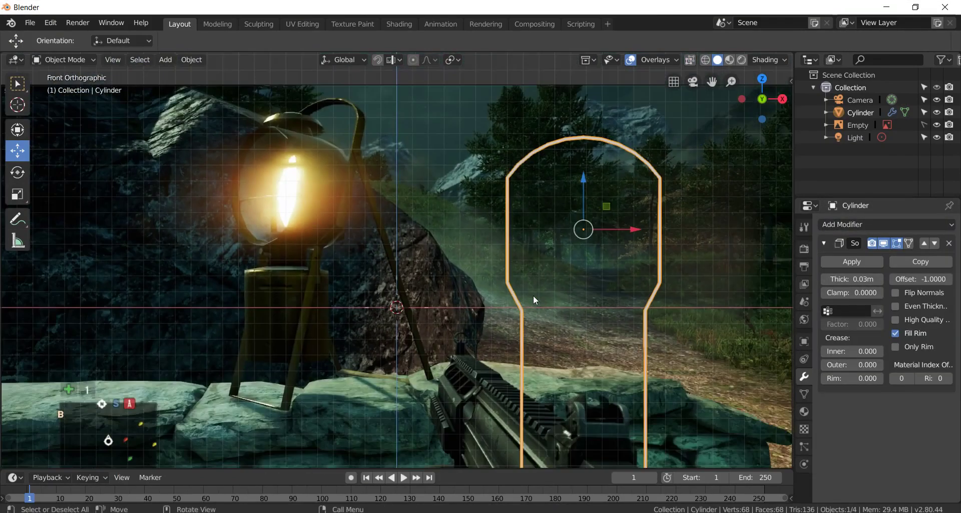
Step: Reshape the handle by moving its top arc and another vertex group
{"action": "key", "text": "z"}
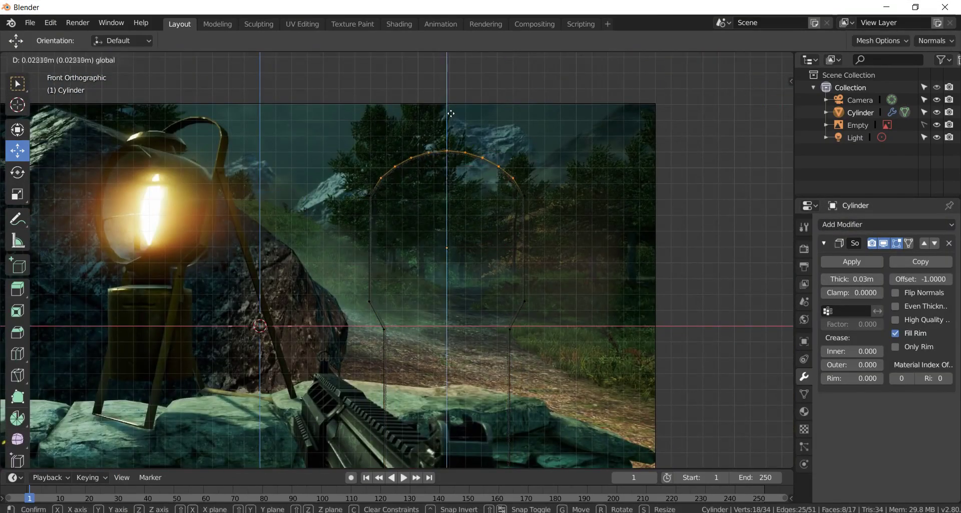
{"action": "left_click_drag", "start_coordinate": [524, 168], "coordinate": [524, 168]}
{"action": "left_click", "coordinate": [450, 106]}
{"action": "left_click_drag", "start_coordinate": [390, 106], "coordinate": [508, 153]}
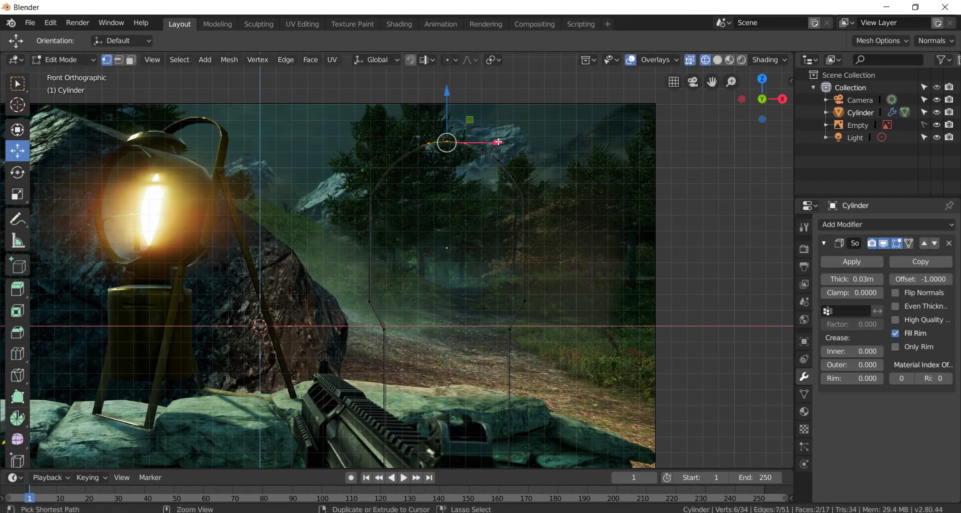
{"action": "left_click", "coordinate": [444, 103]}
{"action": "key", "text": "Tab"}
{"action": "scroll", "coordinate": [531, 226], "scroll_direction": "down", "scroll_amount": 1}
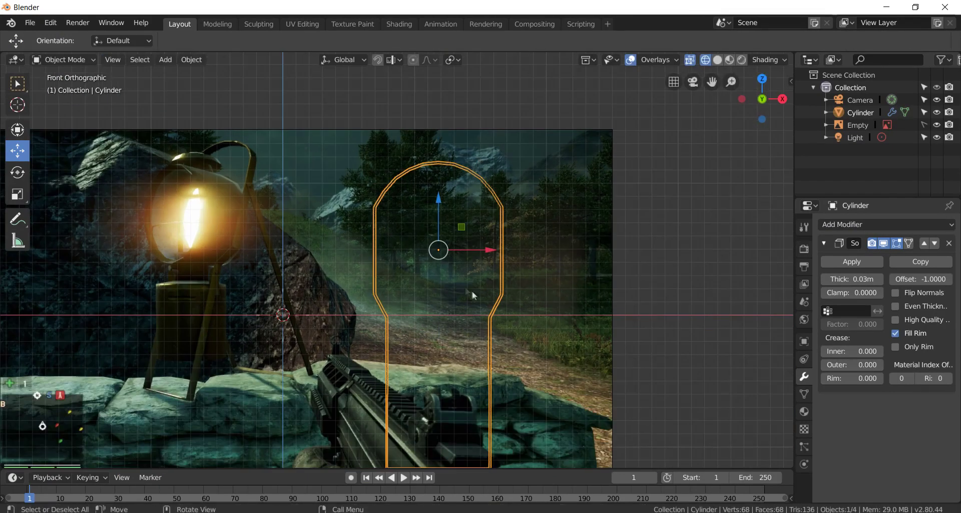
Step: Add a cube to the scene next to the handle
{"action": "middle_click_drag", "start_coordinate": [506, 246], "coordinate": [427, 210], "text": "shift"}
{"action": "key", "text": "shift+a"}
{"action": "left_click", "coordinate": [501, 213]}
Step: Shrink the new cube, move it into place and stretch it along X
{"action": "key", "text": "s"}
{"action": "key", "text": "g"}
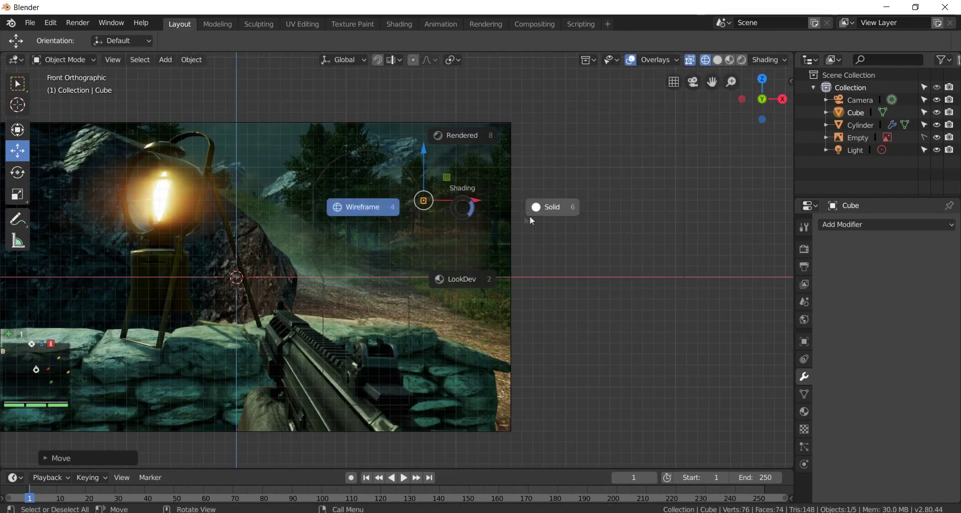
{"action": "middle_click_drag", "start_coordinate": [472, 210], "coordinate": [387, 314]}
{"action": "key", "text": "s"}
{"action": "key", "text": "x"}
Step: Reshape the cube's vertices in right view and rotate it 45° into a slanted rod
{"action": "key", "text": "Tab"}
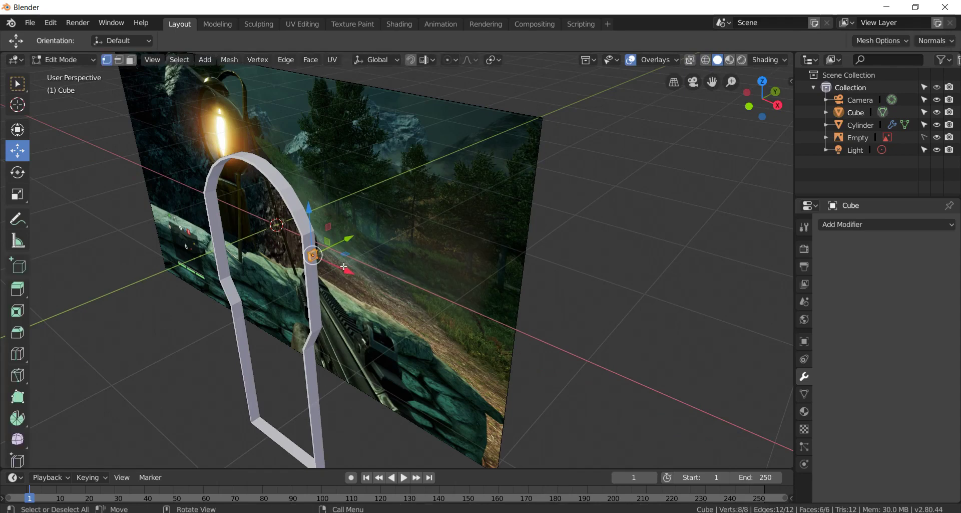
{"action": "key", "text": "KP_3"}
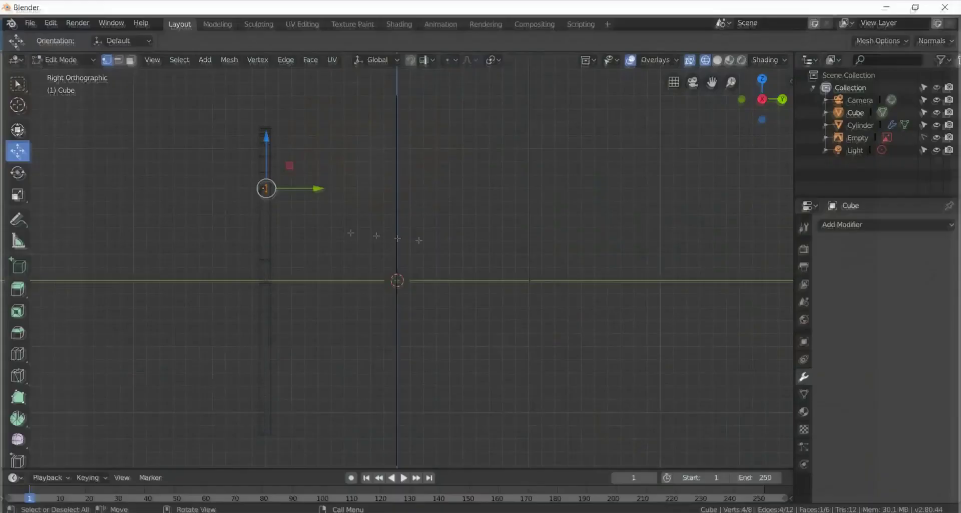
{"action": "left_click", "coordinate": [259, 191]}
{"action": "key", "text": "b"}
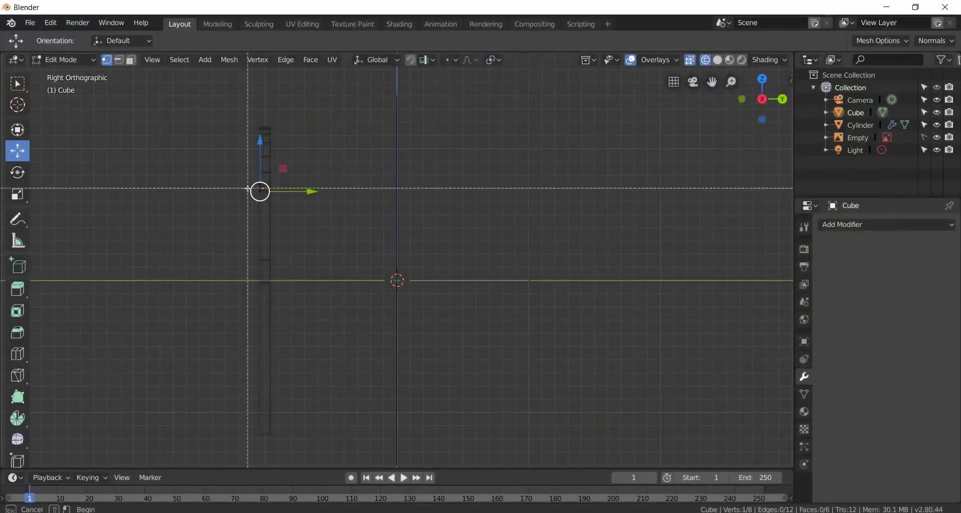
{"action": "left_click", "coordinate": [254, 396]}
{"action": "key", "text": "Tab"}
{"action": "left_click", "coordinate": [263, 188]}
Step: Tilt the handle outline and nudge the rod to meet it
{"action": "left_click", "coordinate": [269, 131]}
{"action": "key", "text": "r"}
{"action": "left_click", "coordinate": [382, 235]}
{"action": "left_click", "coordinate": [350, 270]}
{"action": "key", "text": "g"}
{"action": "left_click", "coordinate": [533, 71]}
Step: Switch to local orientation and extrude the rod's end along its length
{"action": "key", "text": "Tab"}
{"action": "left_click", "coordinate": [533, 71]}
{"action": "left_click", "coordinate": [648, 61]}
{"action": "left_click", "coordinate": [375, 60]}
{"action": "left_click_drag", "start_coordinate": [458, 388], "coordinate": [401, 334]}
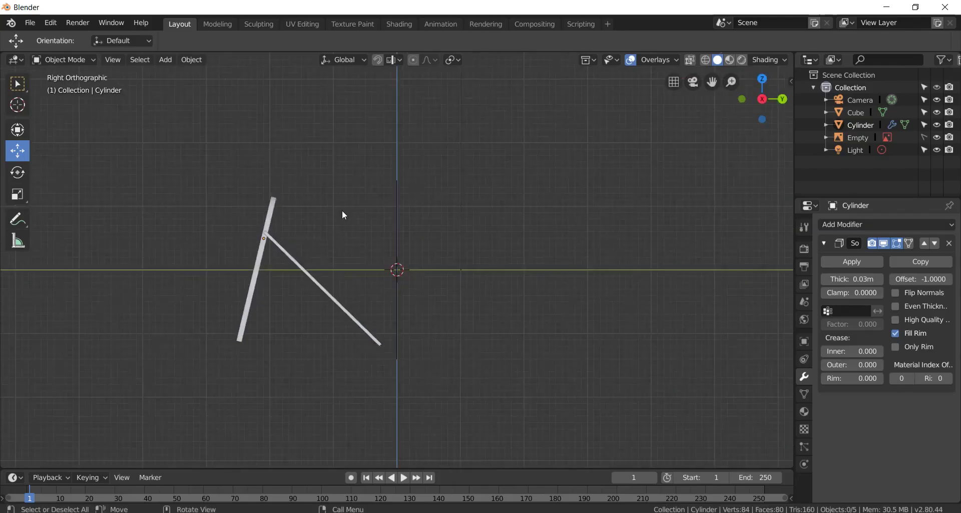
{"action": "scroll", "coordinate": [343, 214], "scroll_direction": "up", "scroll_amount": 2}
{"action": "left_click", "coordinate": [265, 284]}
{"action": "key", "text": "Tab"}
{"action": "key", "text": "Tab"}
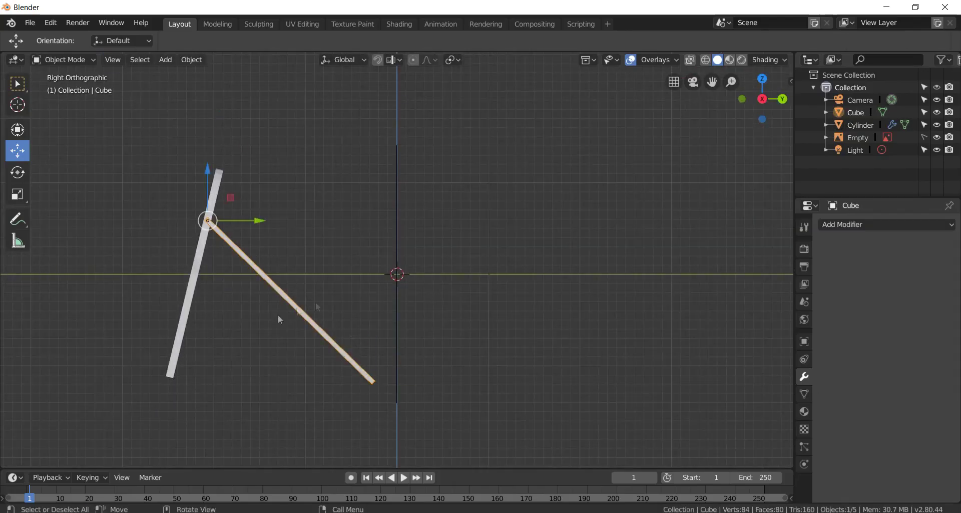
{"action": "key", "text": "Return"}
{"action": "key", "text": "Tab"}
{"action": "key", "text": "e"}
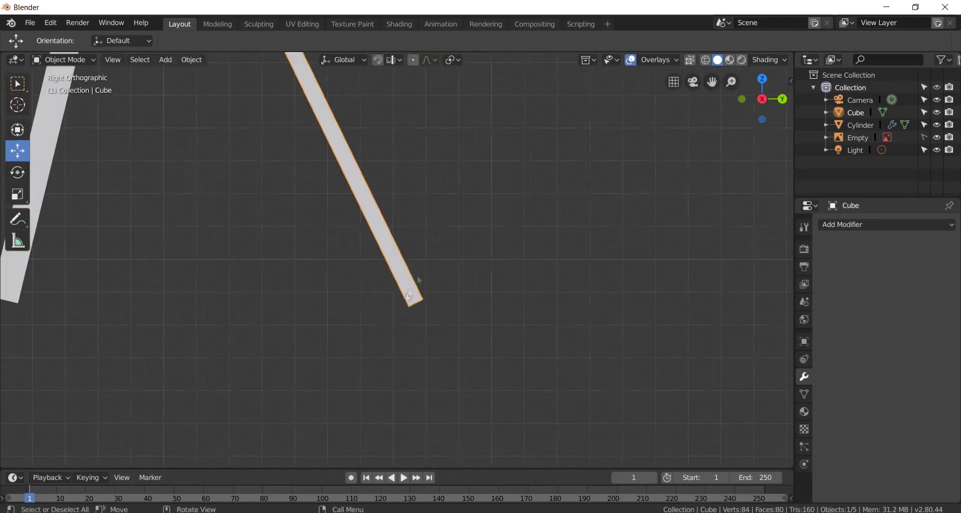
Step: Add a second cylinder and start editing its vertex count
{"action": "key", "text": "shift+a"}
{"action": "left_click", "coordinate": [468, 341]}
{"action": "left_click", "coordinate": [163, 305]}
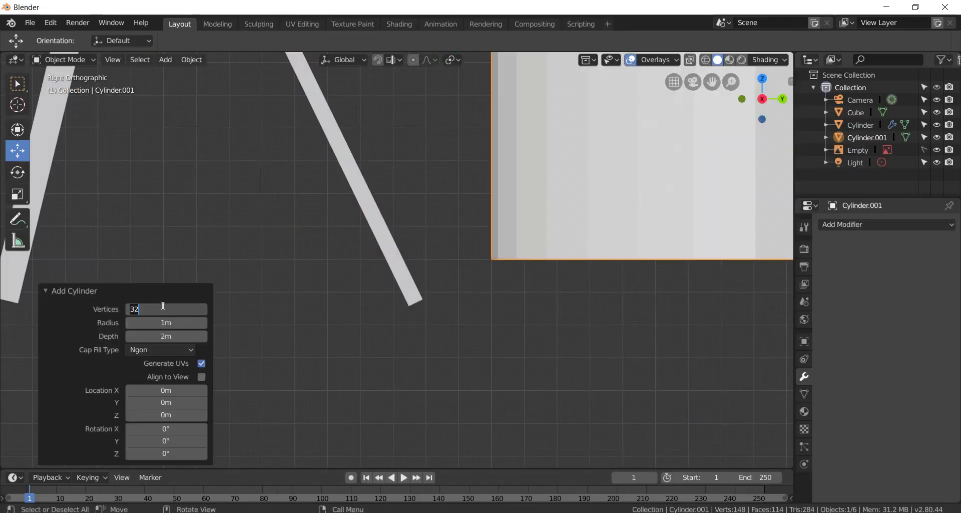
Step: Make the cylinder 14-sided, place and shrink it beside the rod, and save
{"action": "key", "text": "Return"}
{"action": "key", "text": "g"}
{"action": "left_click", "coordinate": [404, 281]}
{"action": "key", "text": "s"}
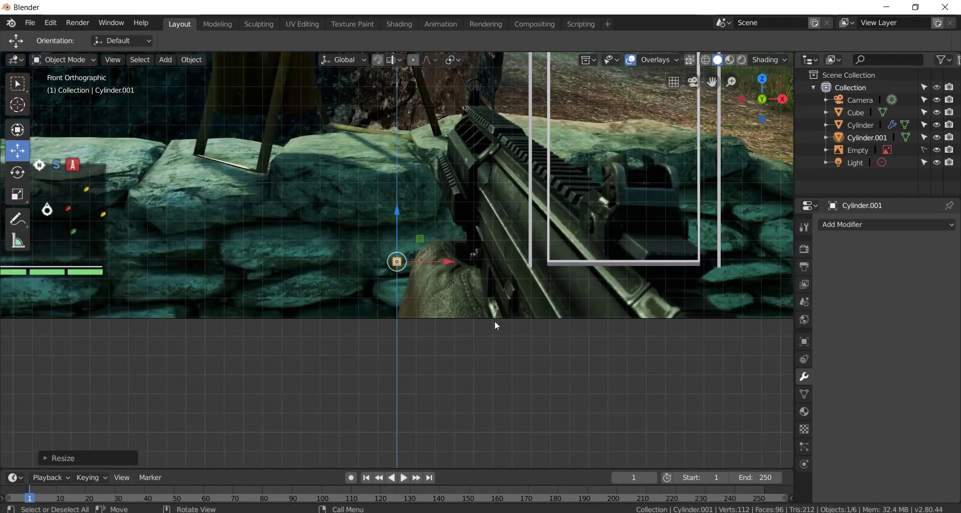
{"action": "key", "text": "a"}
{"action": "key", "text": "ctrl+s"}
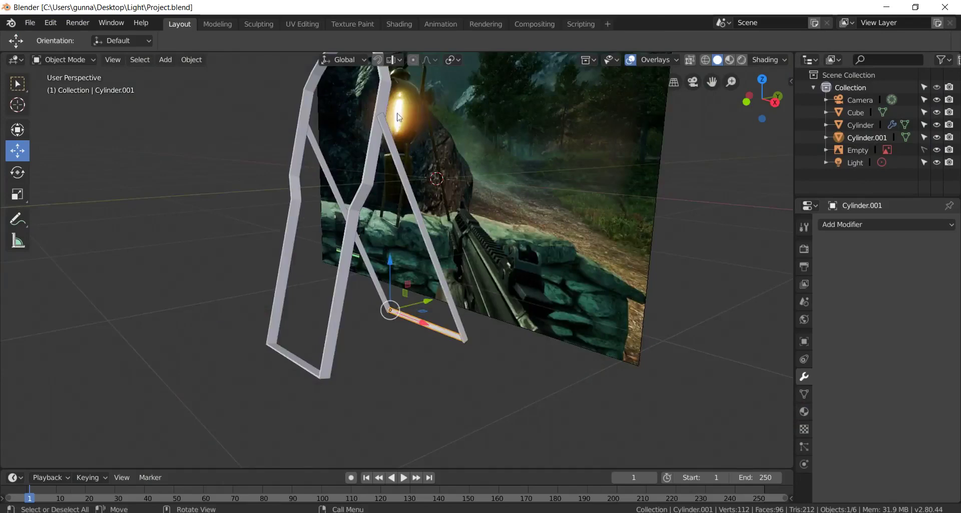
Step: Add a small cube snapped to the 3D cursor and view it front-on
{"action": "key", "text": "shift+a"}
{"action": "left_click", "coordinate": [425, 293]}
{"action": "key", "text": "s"}
{"action": "key", "text": "shift+s"}
{"action": "left_click", "coordinate": [342, 258]}
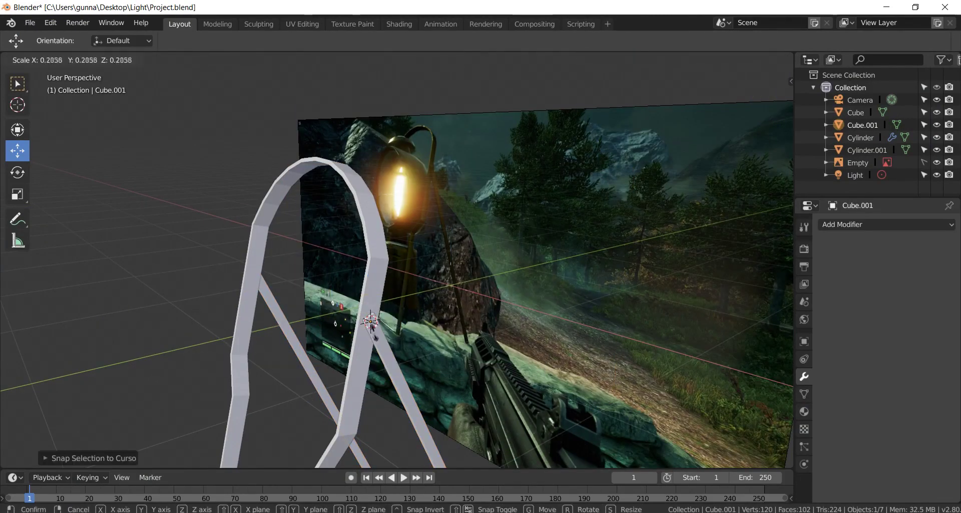
{"action": "key", "text": "KP_Decimal"}
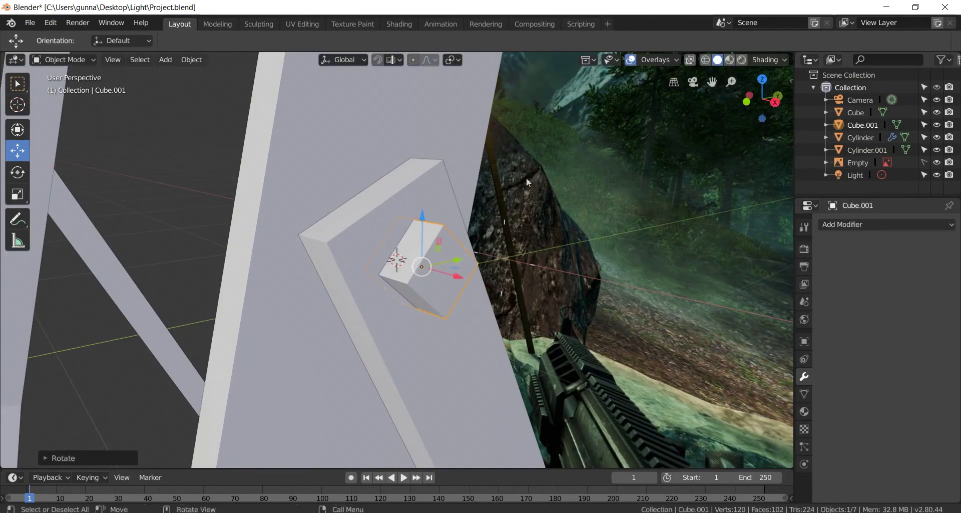
{"action": "key", "text": "KP_5"}
{"action": "key", "text": "KP_1"}
{"action": "key", "text": "Tab"}
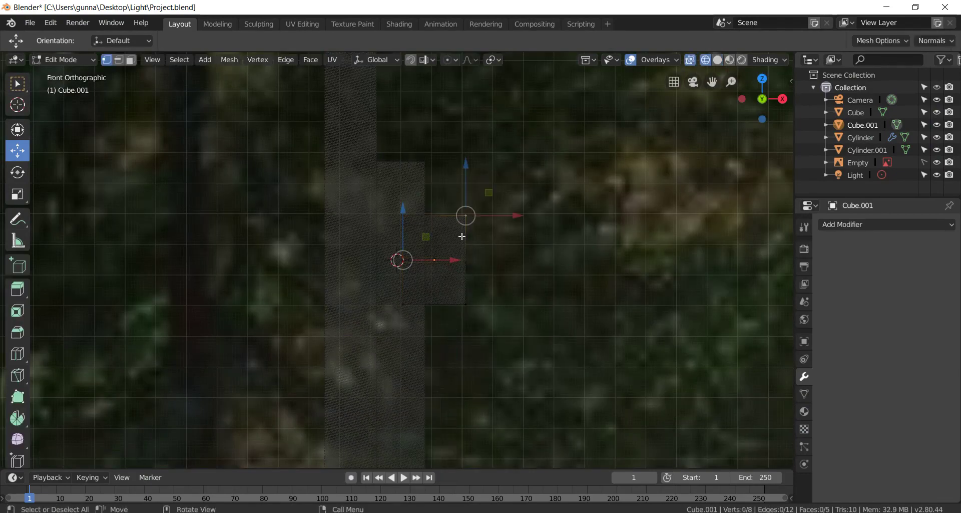
{"action": "key", "text": "Tab"}
Step: Duplicate the block, move the copy left along X, and save Project.blend
{"action": "key", "text": "shift+d"}
{"action": "left_click", "coordinate": [86, 269]}
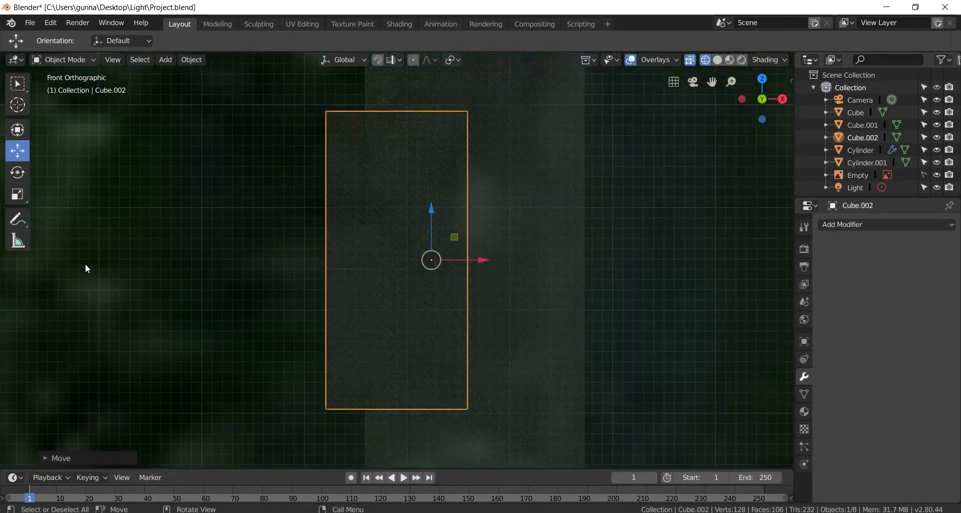
{"action": "scroll", "coordinate": [431, 240], "scroll_direction": "down", "scroll_amount": 5}
{"action": "right_click", "coordinate": [430, 241]}
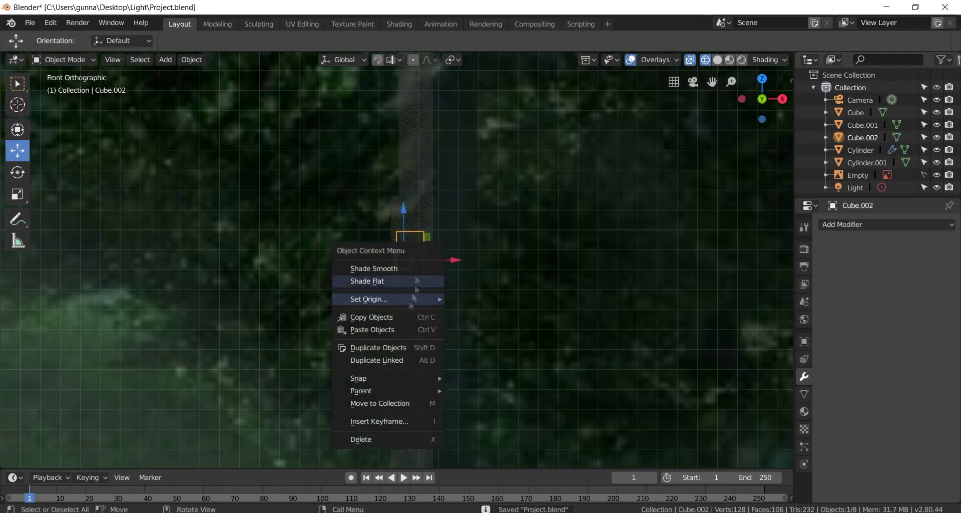
{"action": "left_click_drag", "start_coordinate": [453, 260], "coordinate": [432, 260]}
{"action": "key", "text": "ctrl+s"}
Step: Switch to solid shading and check the frame by selecting the rod leg, handle and lower leg
{"action": "key", "text": "z"}
{"action": "left_click", "coordinate": [553, 251]}
{"action": "mouse_move", "coordinate": [553, 251]}
{"action": "middle_mouse_down"}
{"action": "mouse_move", "coordinate": [609, 216]}
{"action": "mouse_move", "coordinate": [626, 395]}
{"action": "mouse_move", "coordinate": [567, 373]}
{"action": "mouse_move", "coordinate": [203, 107]}
{"action": "mouse_move", "coordinate": [358, 180]}
{"action": "middle_mouse_up"}
{"action": "left_click", "coordinate": [625, 395]}
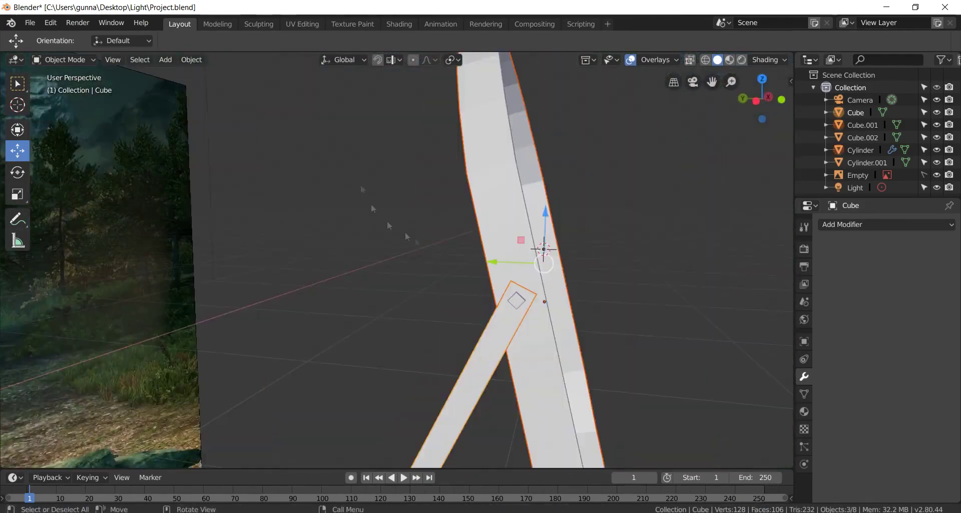
{"action": "left_click", "coordinate": [547, 272]}
{"action": "left_click", "coordinate": [522, 306]}
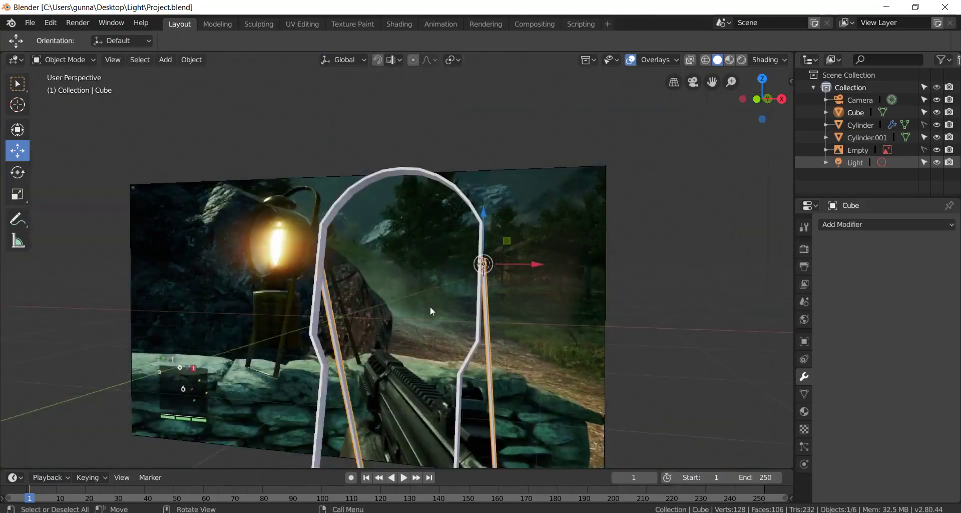
Step: Add a trial cylinder in front view with wireframe shading, then delete it
{"action": "key", "text": "KP_1"}
{"action": "key", "text": "shift+a"}
{"action": "left_click", "coordinate": [476, 320]}
{"action": "key", "text": "z"}
{"action": "left_click", "coordinate": [450, 302]}
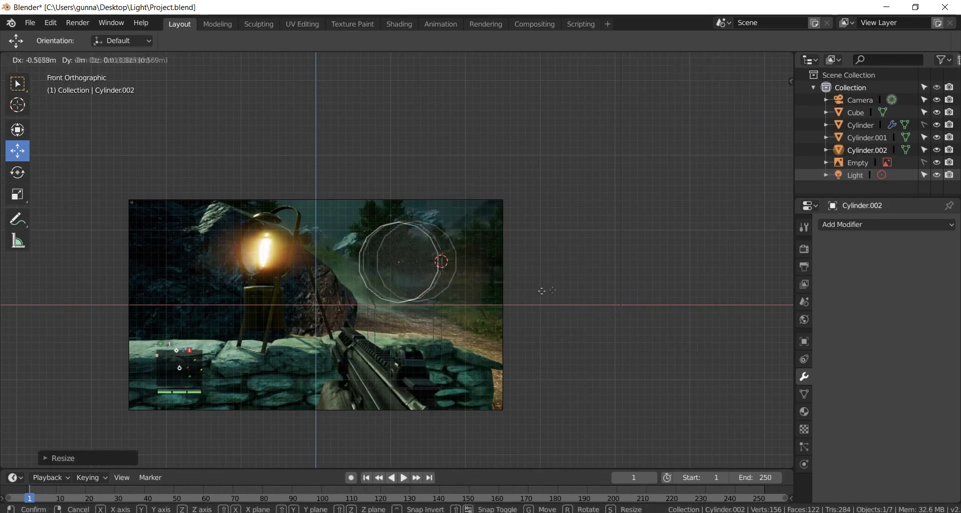
{"action": "key", "text": "Delete"}
Step: Add a new head cylinder, rotate it 90° on X and lower it 0.2 m
{"action": "key", "text": "shift+a"}
{"action": "left_click", "coordinate": [633, 337]}
{"action": "key", "text": "g"}
{"action": "left_click", "coordinate": [507, 265]}
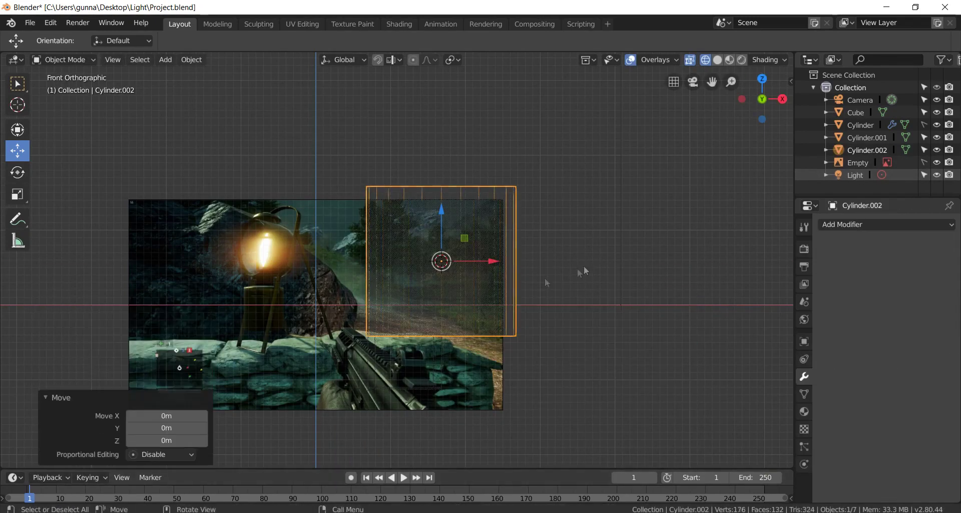
{"action": "key", "text": "r"}
{"action": "key", "text": "x"}
{"action": "key", "text": "9"}
{"action": "key", "text": "0"}
{"action": "key", "text": "Return"}
{"action": "key", "text": "g"}
{"action": "scroll", "coordinate": [506, 265], "scroll_direction": "up", "scroll_amount": 4}
{"action": "type", "text": "z-.2"}
{"action": "key", "text": "Return"}
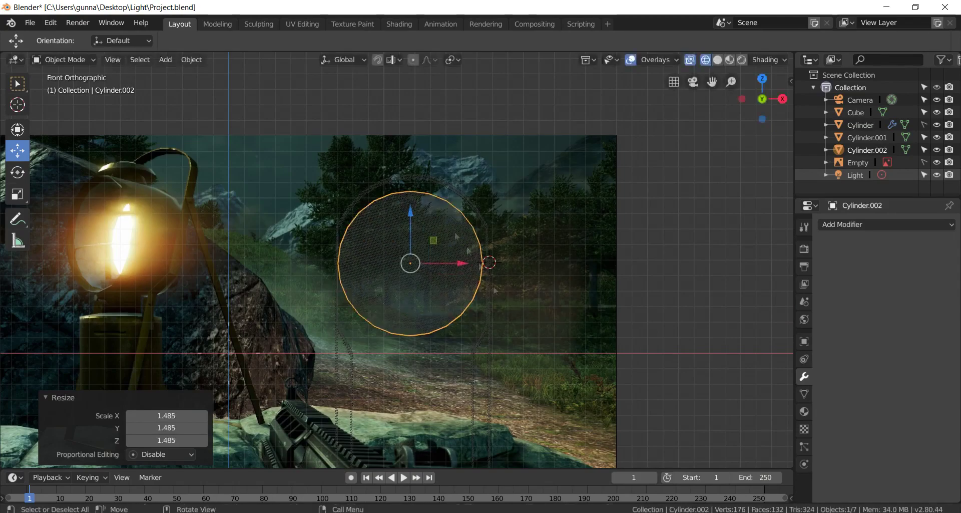
{"action": "key", "text": "s"}
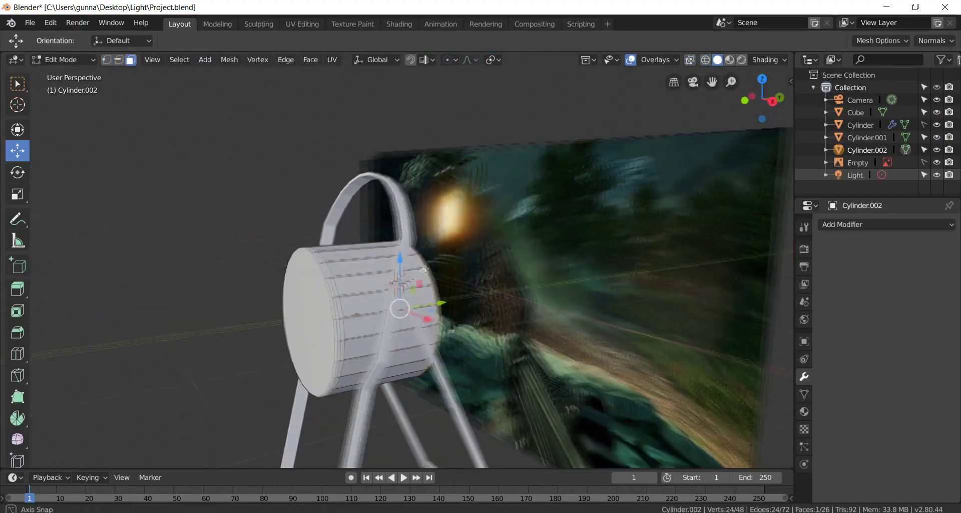
Step: Delete the cylinder's end faces and extrude the open rim inward into a thick lip
{"action": "key", "text": "x"}
{"action": "left_click", "coordinate": [320, 288]}
{"action": "left_click", "coordinate": [106, 60]}
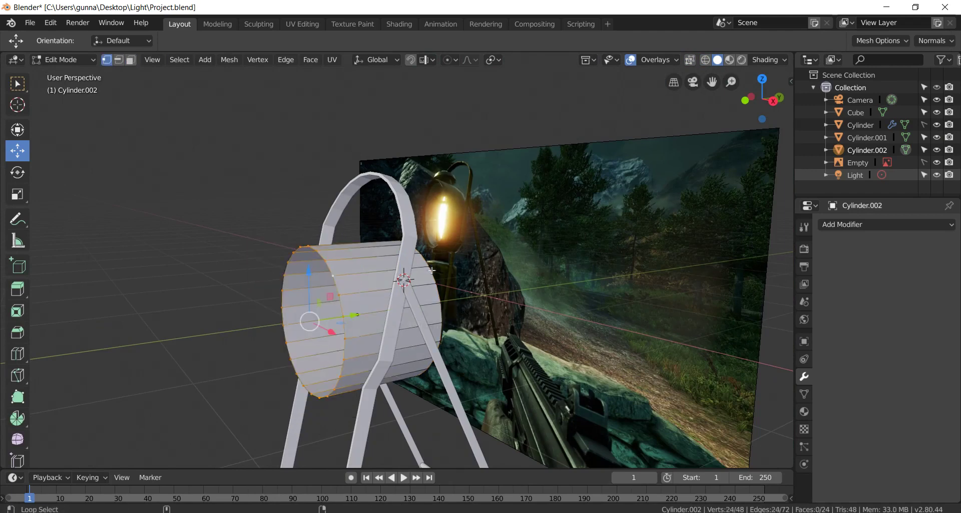
{"action": "key", "text": "e"}
{"action": "key", "text": "s"}
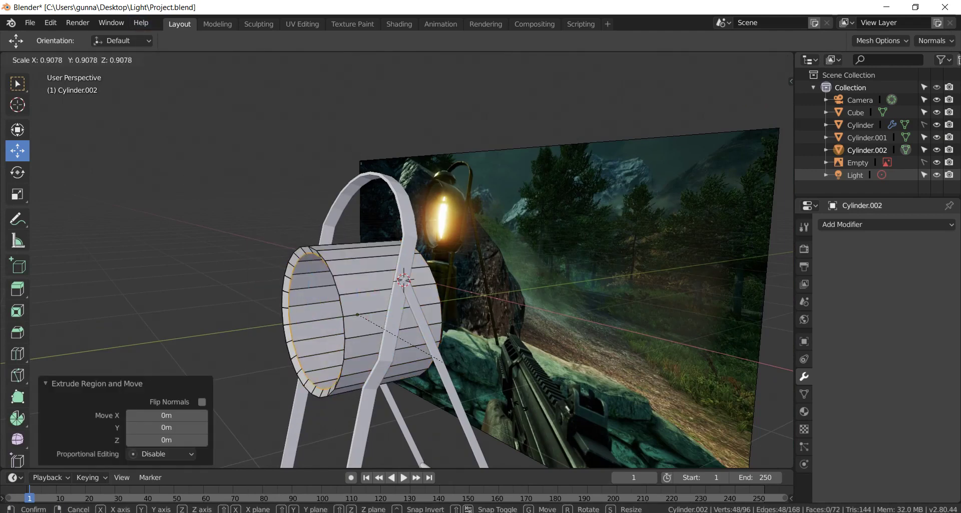
{"action": "key", "text": "Tab"}
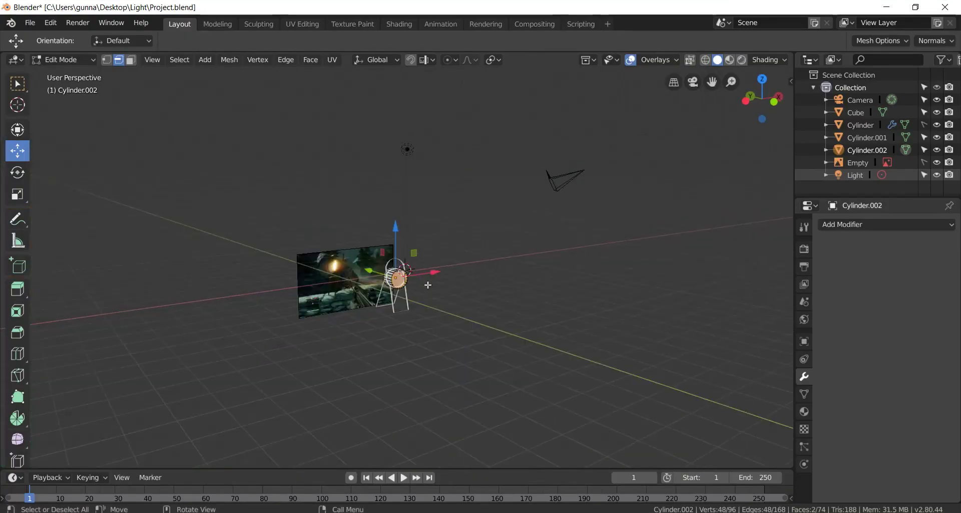
Step: Bridge the inner and outer rim loops into a tube wall, then add a cube for a slat
{"action": "key", "text": "KP_1"}
{"action": "key", "text": "shift+z"}
{"action": "scroll", "coordinate": [469, 298], "scroll_direction": "up", "scroll_amount": 5}
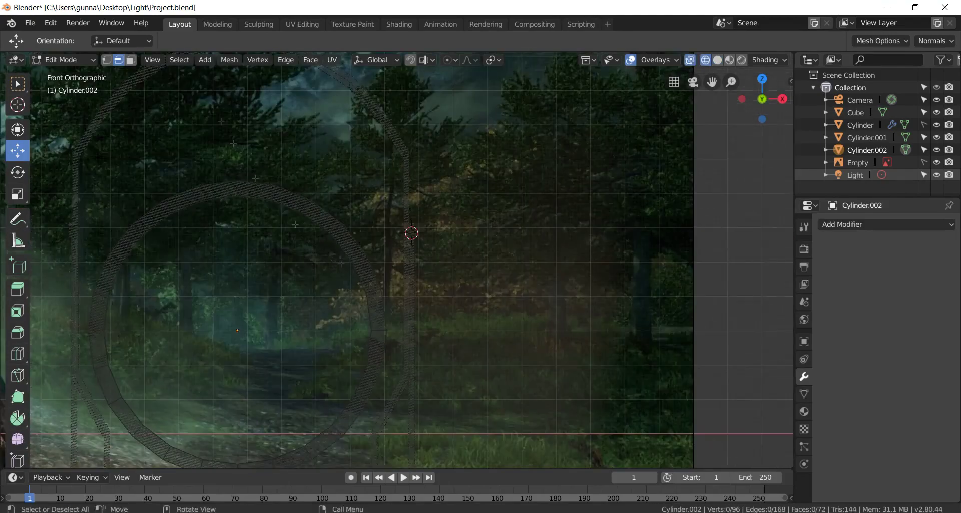
{"action": "key", "text": "shift+z"}
{"action": "middle_click_drag", "start_coordinate": [227, 195], "coordinate": [359, 207]}
{"action": "key", "text": "ctrl+l"}
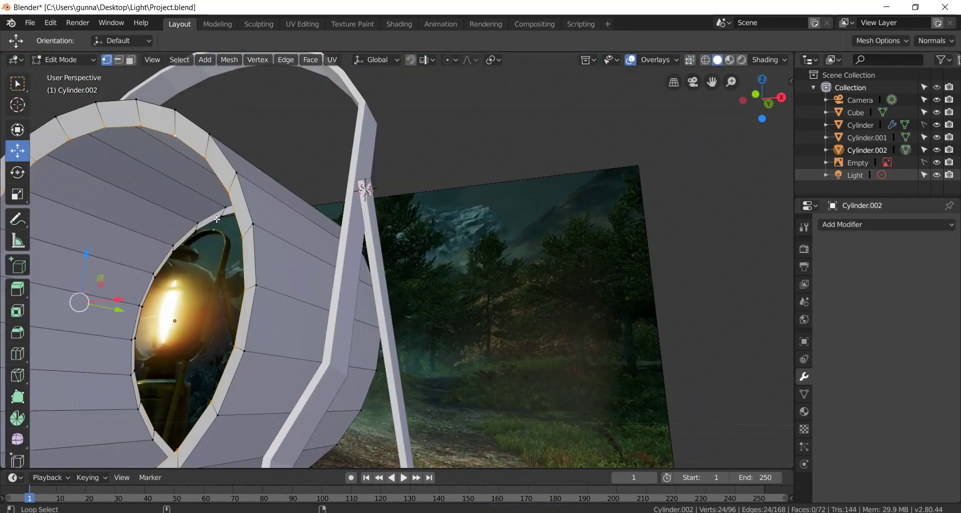
{"action": "left_click", "coordinate": [285, 59]}
{"action": "left_click", "coordinate": [310, 110]}
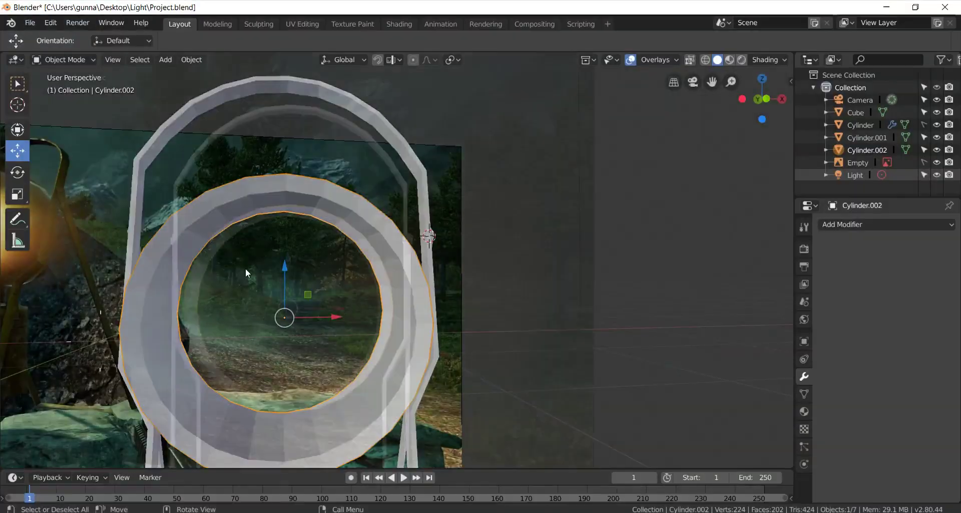
{"action": "key", "text": "shift+a"}
{"action": "left_click", "coordinate": [214, 291]}
Step: Move the cube into the head, scale it into a bar, and delete an unneeded object
{"action": "key", "text": "g"}
{"action": "key", "text": "s"}
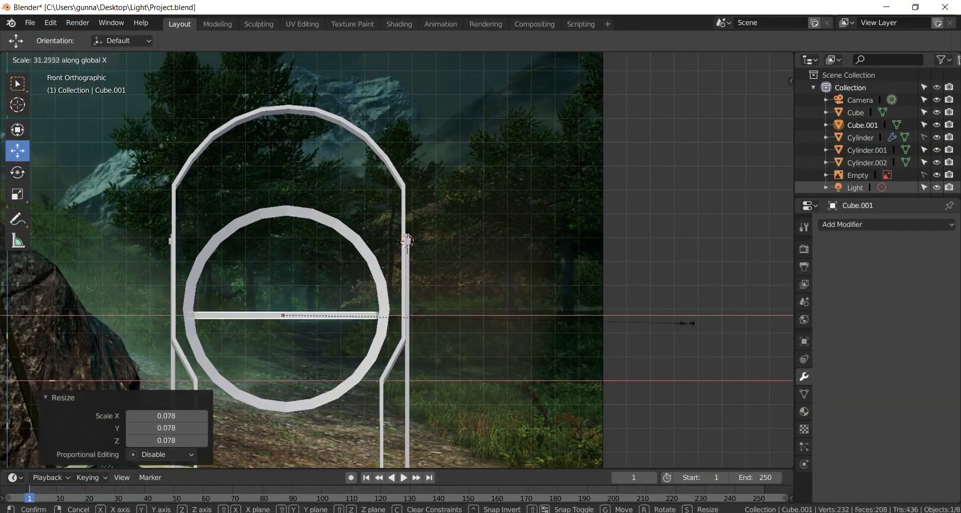
{"action": "left_click", "coordinate": [686, 323]}
{"action": "key", "text": "Delete"}
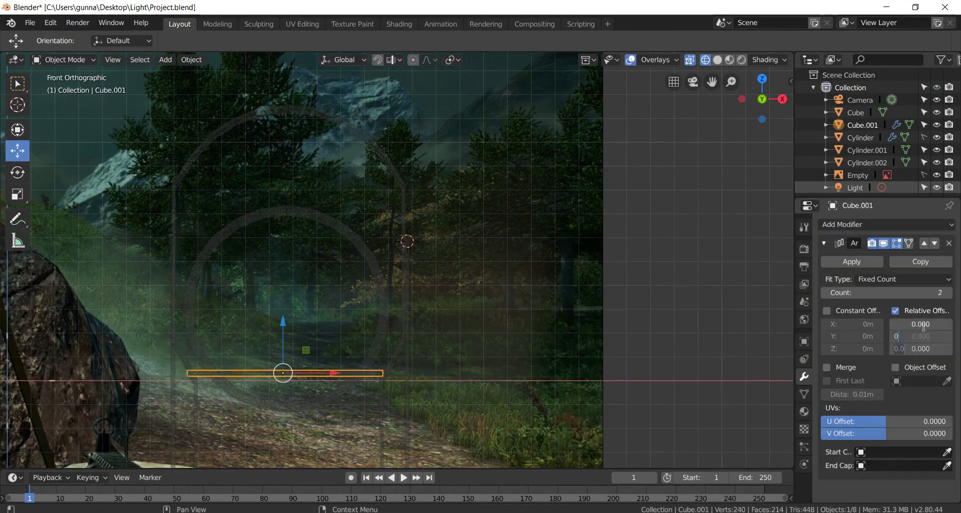
Step: Apply the Array modifier, scale the resulting bars along X, and save the project
{"action": "left_click", "coordinate": [851, 261]}
{"action": "key", "text": "ctrl+Tab"}
{"action": "left_click", "coordinate": [324, 260]}
{"action": "key", "text": "s"}
{"action": "key", "text": "x"}
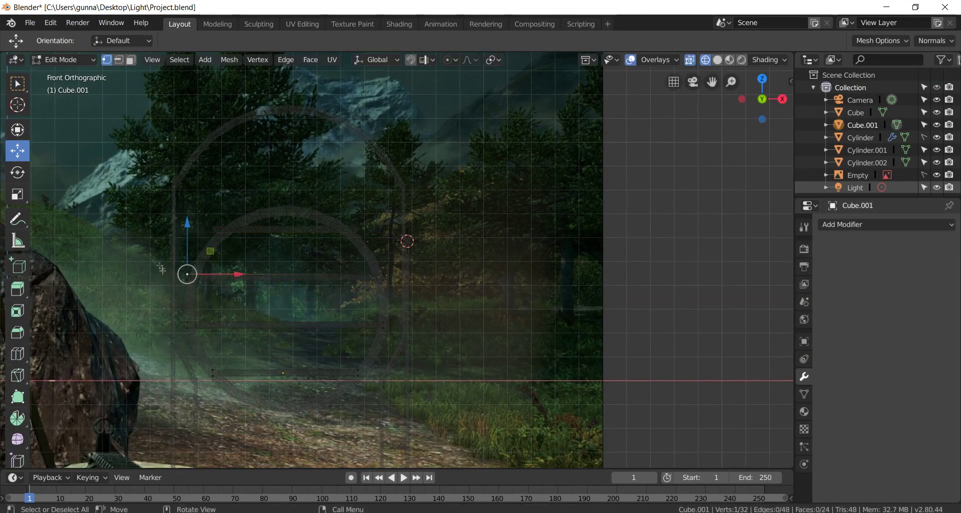
{"action": "left_click_drag", "start_coordinate": [162, 270], "coordinate": [406, 333]}
{"action": "key", "text": "s"}
{"action": "key", "text": "ctrl+s"}
Step: Apply Shade Smooth to the lantern head and select the lantern ring
{"action": "left_click", "coordinate": [213, 227]}
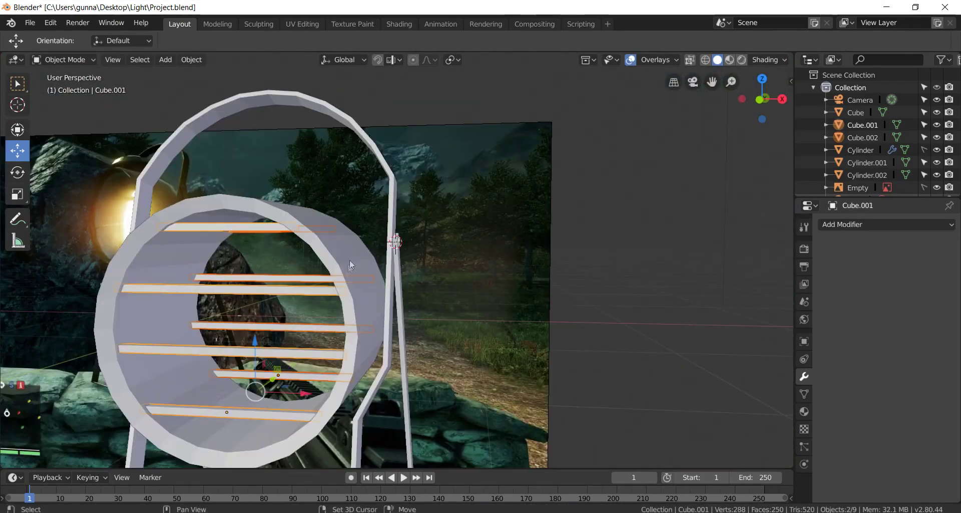
{"action": "left_click", "coordinate": [349, 259]}
{"action": "right_click", "coordinate": [344, 224]}
{"action": "left_click", "coordinate": [345, 225]}
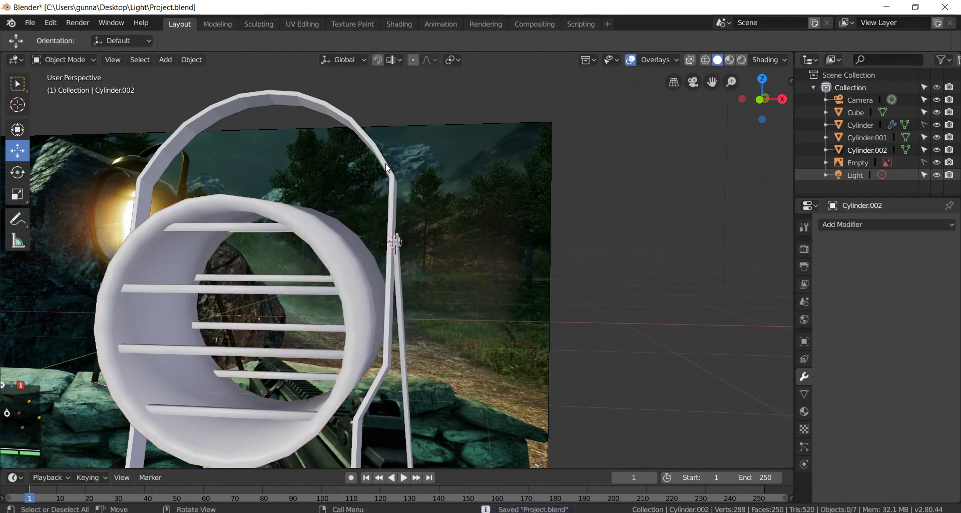
{"action": "left_click", "coordinate": [385, 168]}
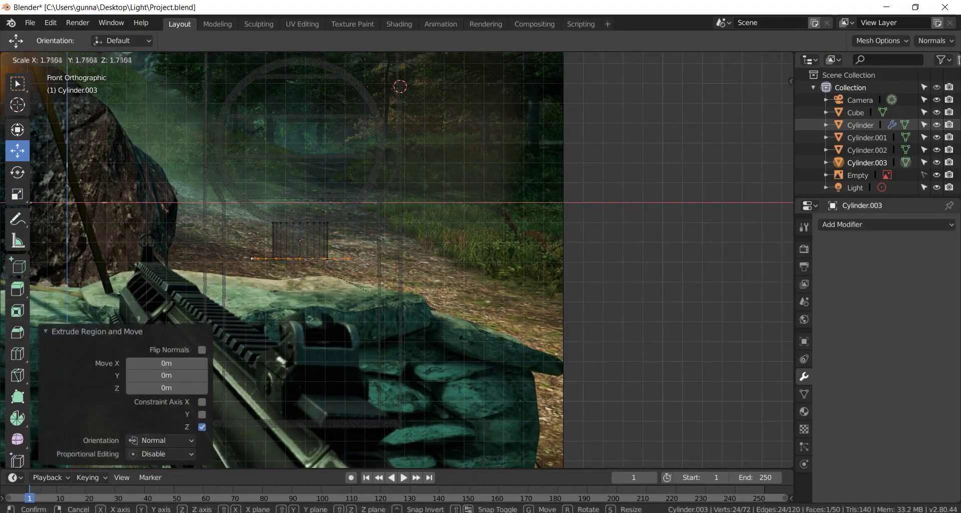
Step: Scale the base's bottom edge loop wider
{"action": "key", "text": "s"}
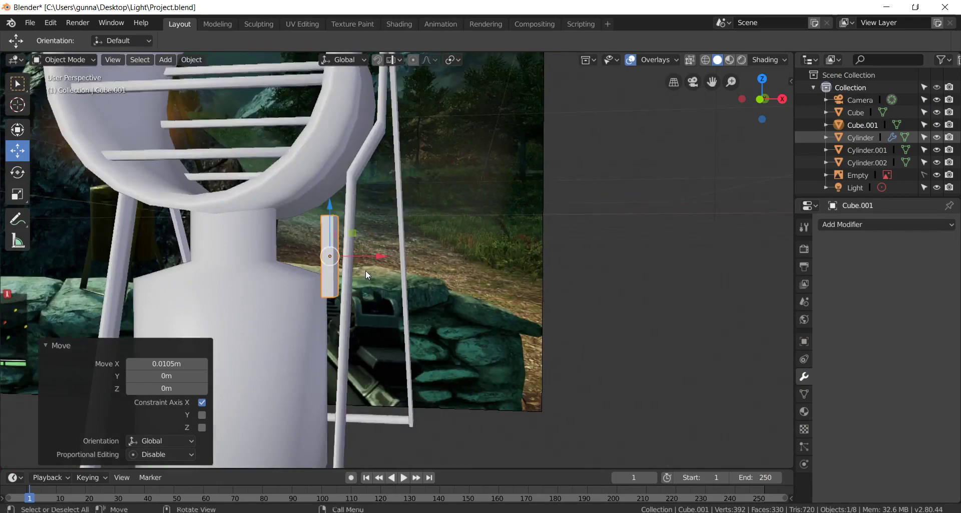
Step: Add a small cylinder piece beside the neck and box-select its vertices, checked from the front view
{"action": "key", "text": "shift+a"}
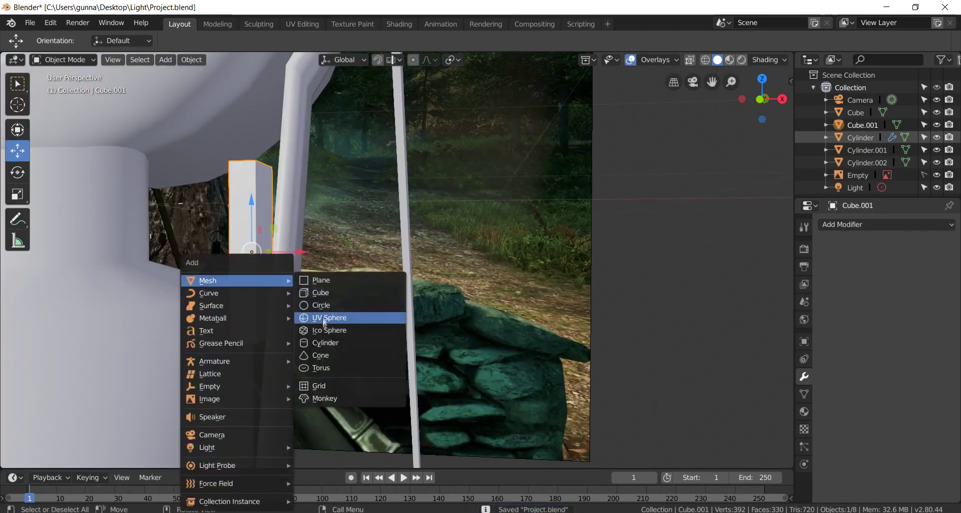
{"action": "left_click", "coordinate": [333, 367]}
{"action": "left_click", "coordinate": [159, 308]}
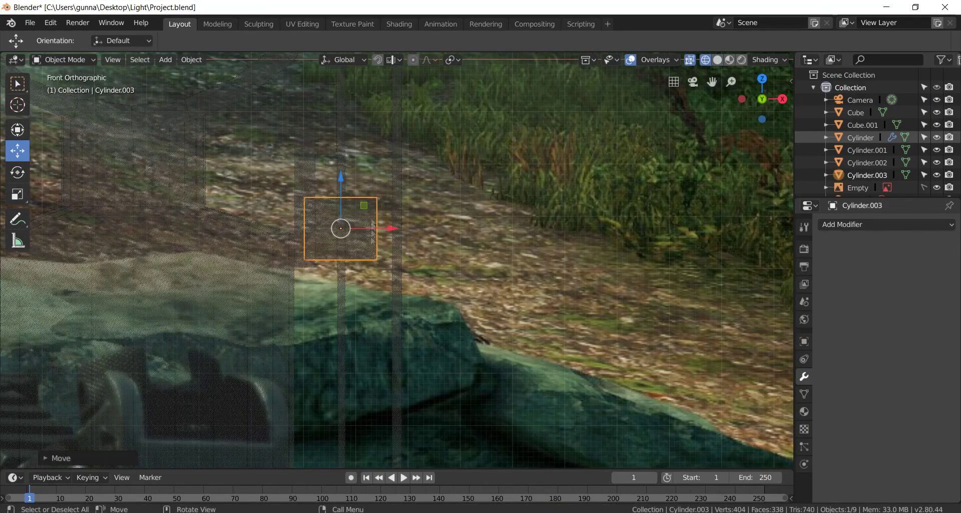
{"action": "left_click", "coordinate": [305, 197]}
{"action": "key", "text": "b"}
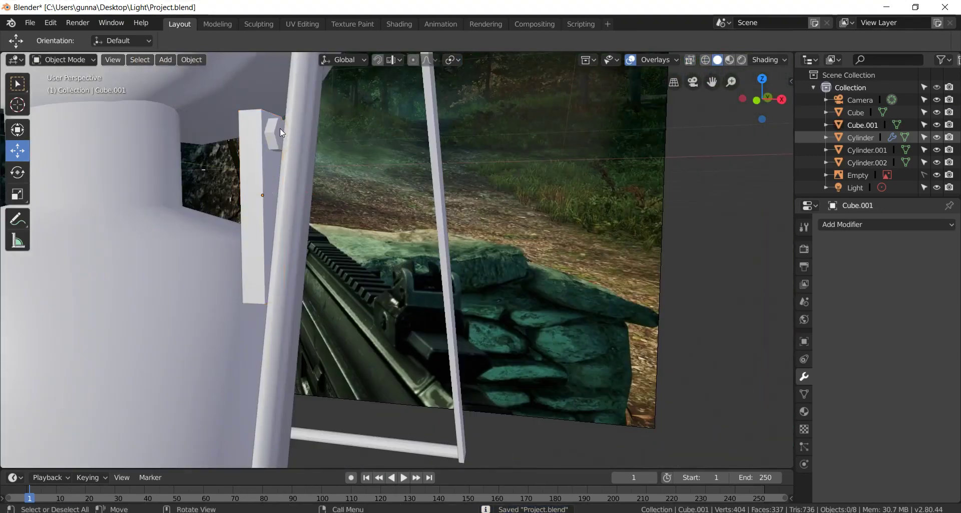
{"action": "key", "text": "KP_1"}
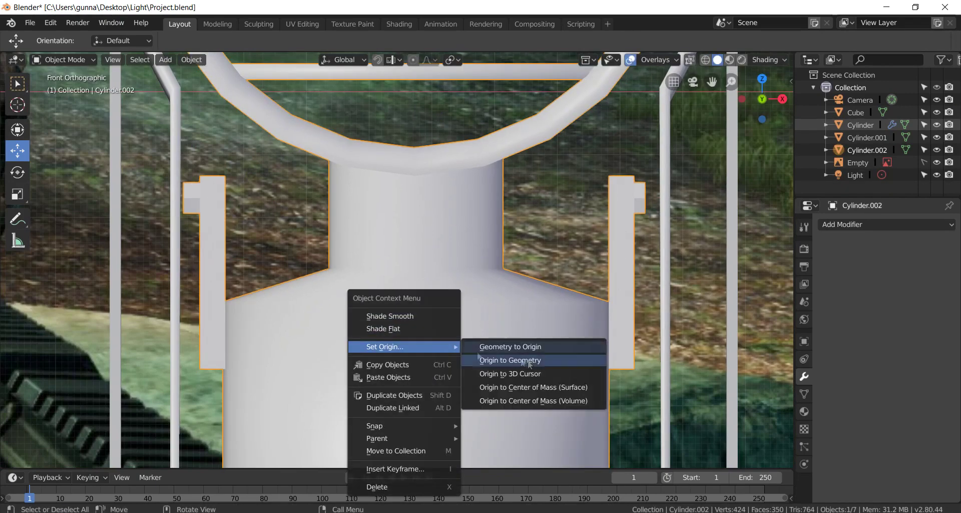
Step: Set the head's origin to its geometry and resize the head
{"action": "left_click", "coordinate": [529, 360]}
{"action": "key", "text": "s"}
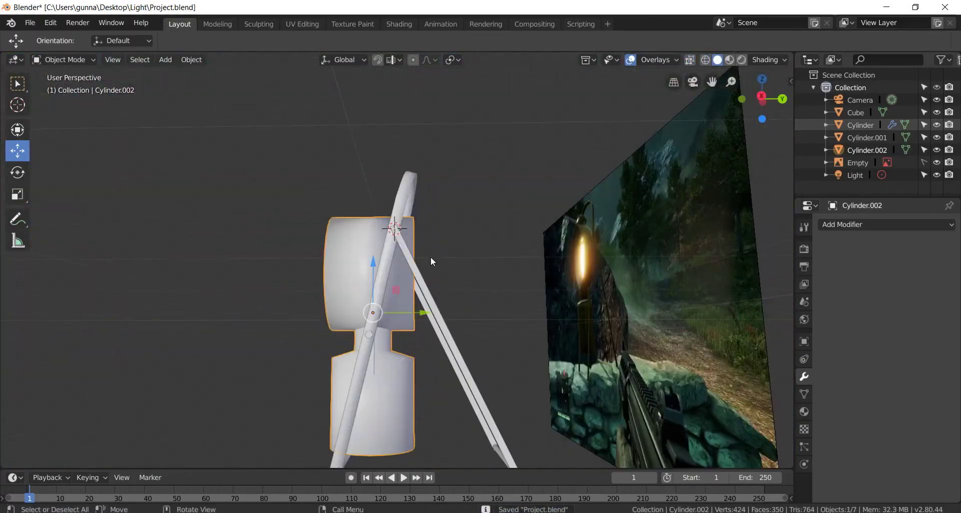
{"action": "key", "text": "z"}
{"action": "left_click", "coordinate": [224, 254]}
Step: Select the whole connected bottle base in Edit Mode and shrink it
{"action": "key", "text": "Tab"}
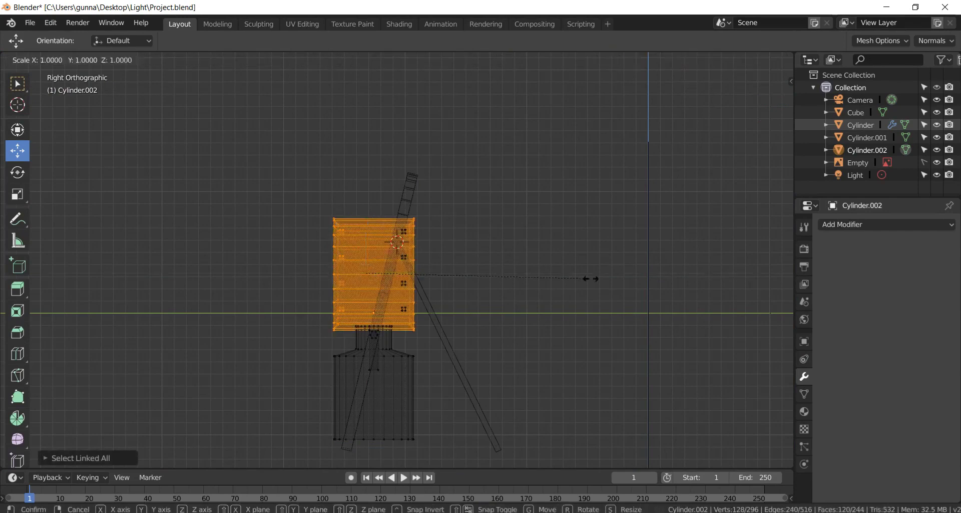
{"action": "left_click", "coordinate": [412, 355]}
{"action": "key", "text": "ctrl+l"}
{"action": "key", "text": "s"}
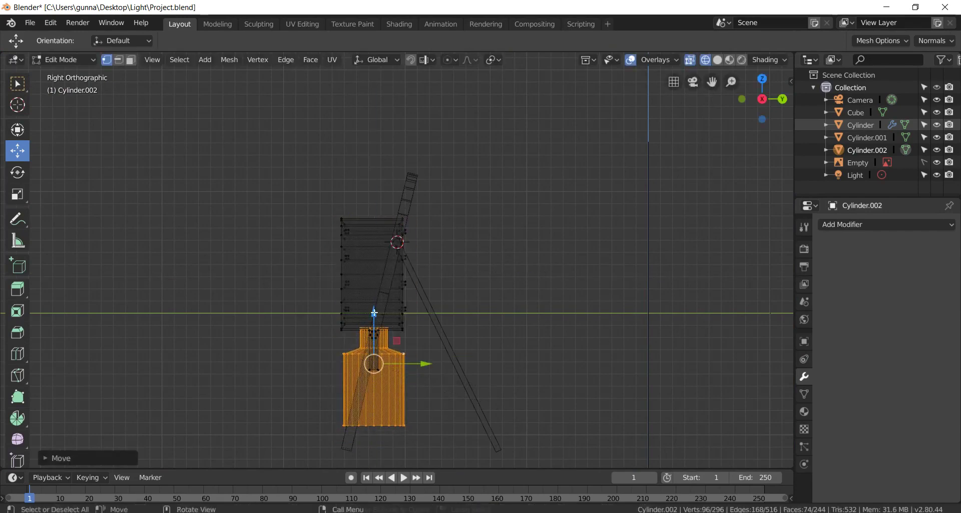
{"action": "key", "text": "Tab"}
{"action": "scroll", "coordinate": [375, 261], "scroll_direction": "up", "scroll_amount": 5}
{"action": "key", "text": "z"}
{"action": "left_click", "coordinate": [449, 193]}
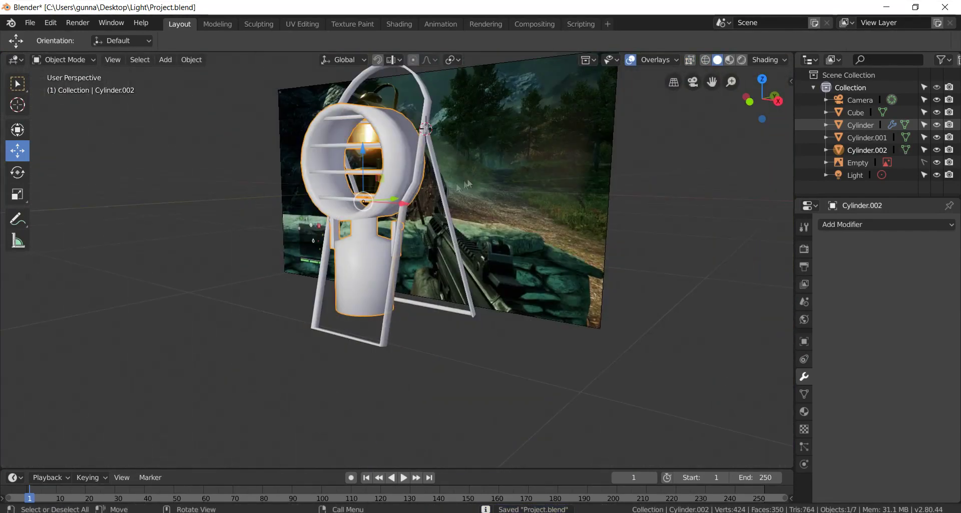
Step: Delete Cylinder.001 from the scene and select the lantern ring
{"action": "middle_click_drag", "start_coordinate": [359, 261], "coordinate": [410, 250]}
{"action": "left_click", "coordinate": [860, 125]}
{"action": "left_click", "coordinate": [855, 112]}
{"action": "left_click", "coordinate": [867, 138]}
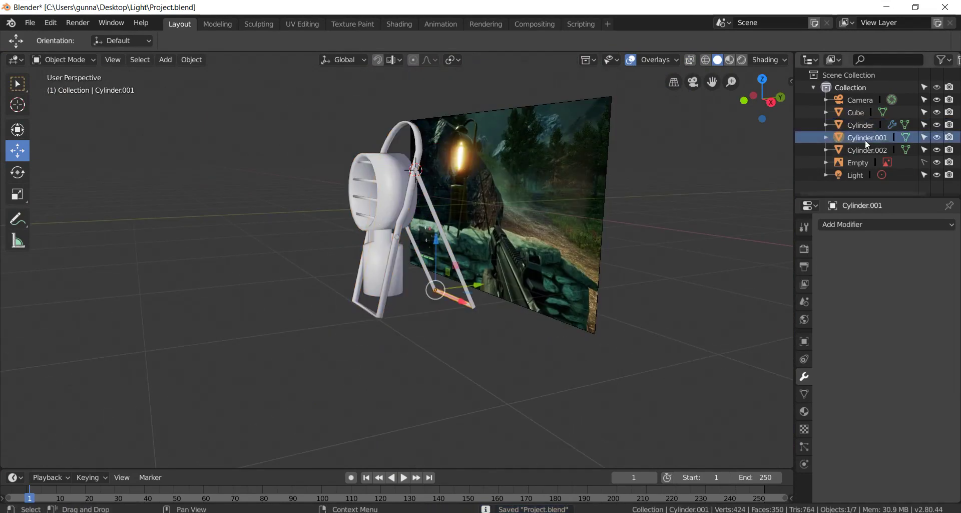
{"action": "key", "text": "Delete"}
{"action": "middle_click_drag", "start_coordinate": [433, 209], "coordinate": [414, 166]}
{"action": "left_click", "coordinate": [414, 164]}
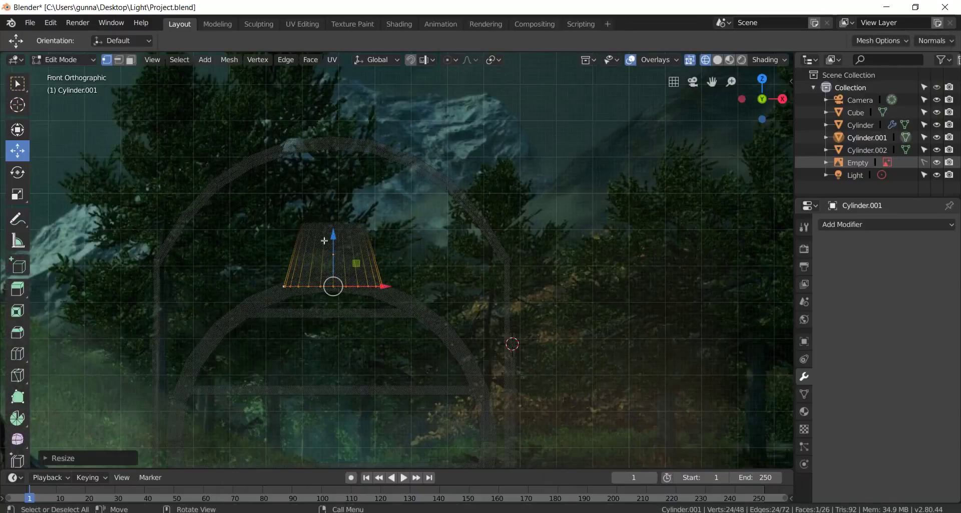
Step: Move the cap piece along Z and extrude its edge ring upward into a flare
{"action": "left_click", "coordinate": [333, 197]}
{"action": "left_click", "coordinate": [332, 187]}
{"action": "key", "text": "e"}
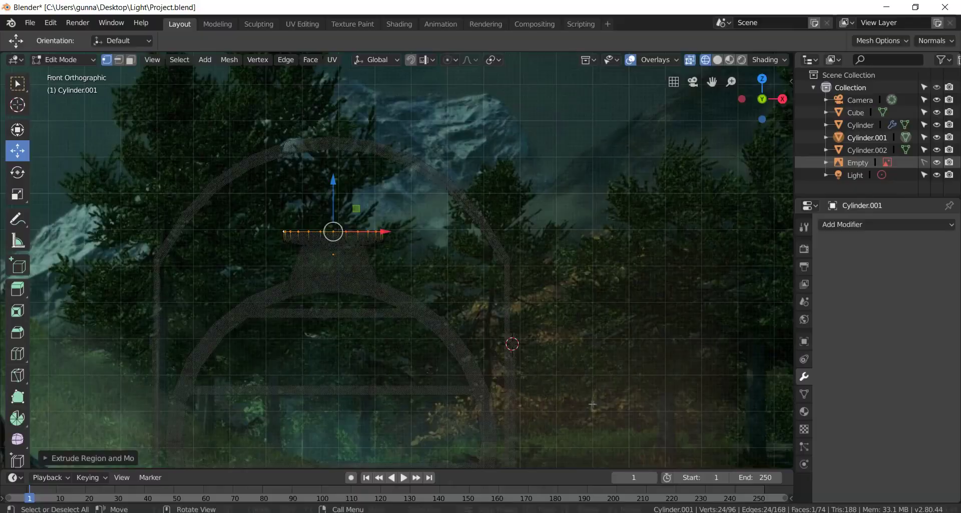
{"action": "key", "text": "Tab"}
{"action": "key", "text": "z"}
{"action": "left_click", "coordinate": [624, 369]}
Step: Join the cap into the head, snap the 3D cursor to it, save, and bring up the reference photo
{"action": "right_click", "coordinate": [451, 325]}
{"action": "left_click", "coordinate": [332, 453]}
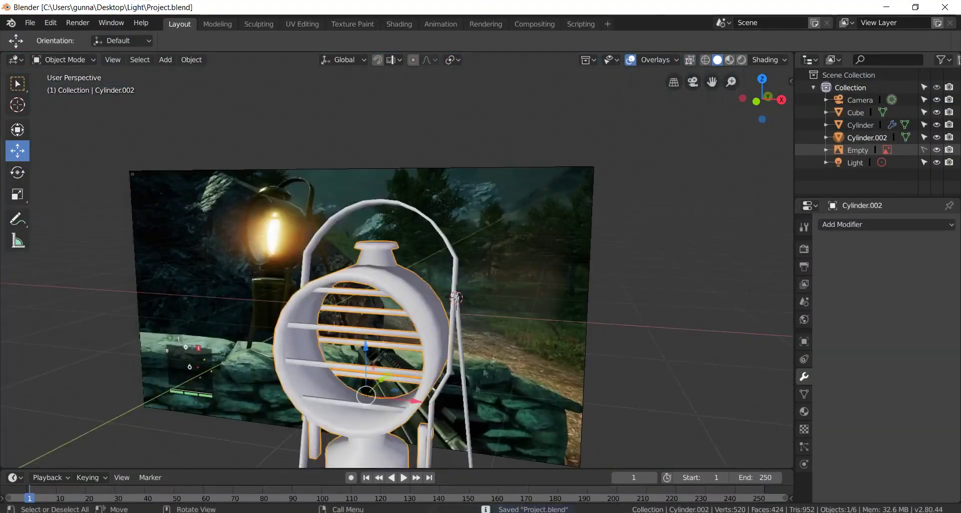
{"action": "key", "text": "Tab"}
{"action": "key", "text": "ctrl+l"}
{"action": "key", "text": "shift+s"}
{"action": "left_click", "coordinate": [417, 371]}
{"action": "key", "text": "Tab"}
{"action": "right_click", "coordinate": [281, 259]}
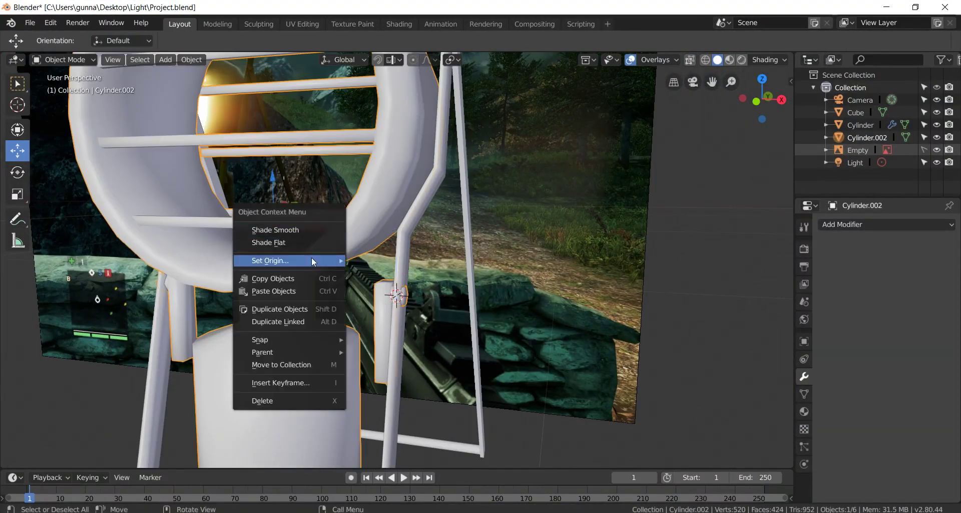
{"action": "key", "text": "ctrl+s"}
{"action": "key", "text": "alt+Tab"}
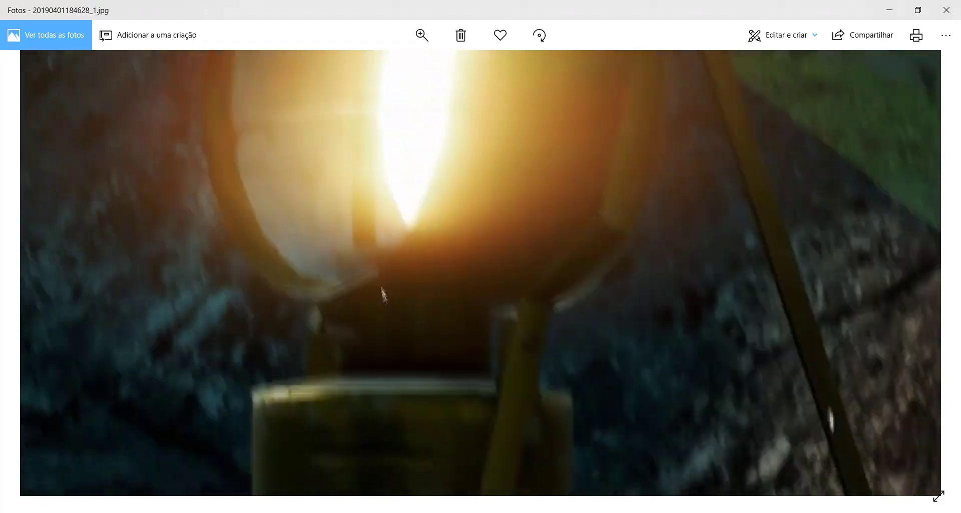
Step: Add a cube, scale it along Z, and add a centred loop cut
{"action": "key", "text": "alt+Tab"}
{"action": "key", "text": "shift+a"}
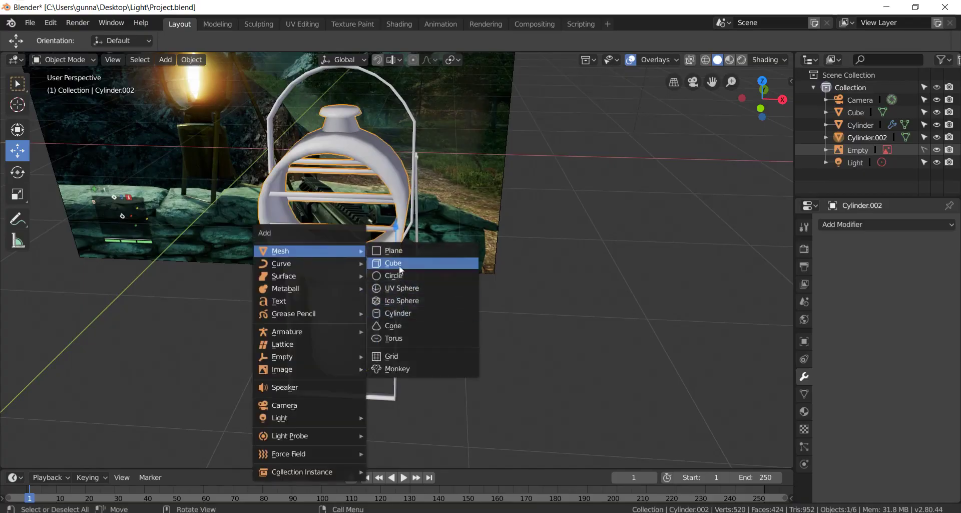
{"action": "left_click", "coordinate": [388, 266]}
{"action": "key", "text": "KP_1"}
{"action": "key", "text": "s"}
{"action": "key", "text": "z"}
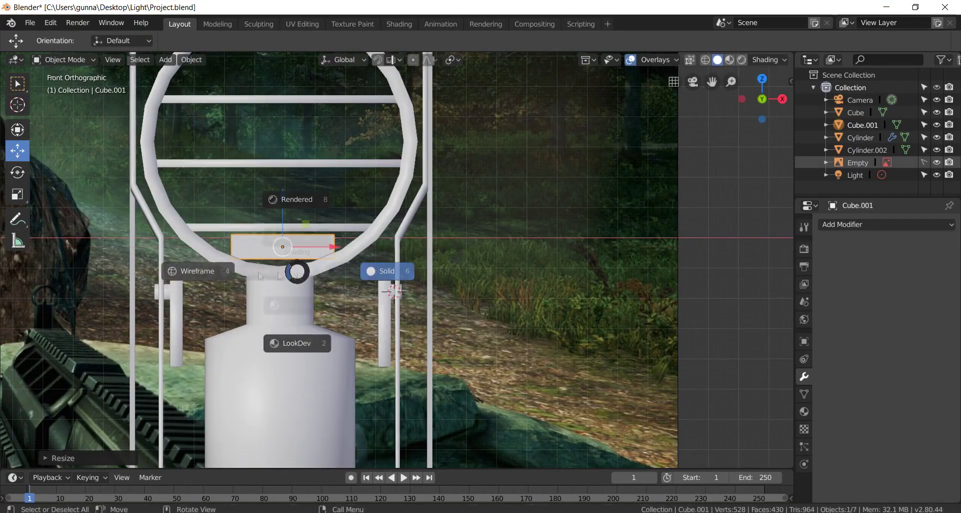
{"action": "key", "text": "Tab"}
{"action": "key", "text": "alt+z"}
{"action": "key", "text": "ctrl+r"}
{"action": "left_click", "coordinate": [281, 261]}
{"action": "right_click", "coordinate": [280, 260]}
Step: Duplicate the block piece, then move and scale the copy into place in the lantern body
{"action": "left_click", "coordinate": [358, 241]}
{"action": "key", "text": "Tab"}
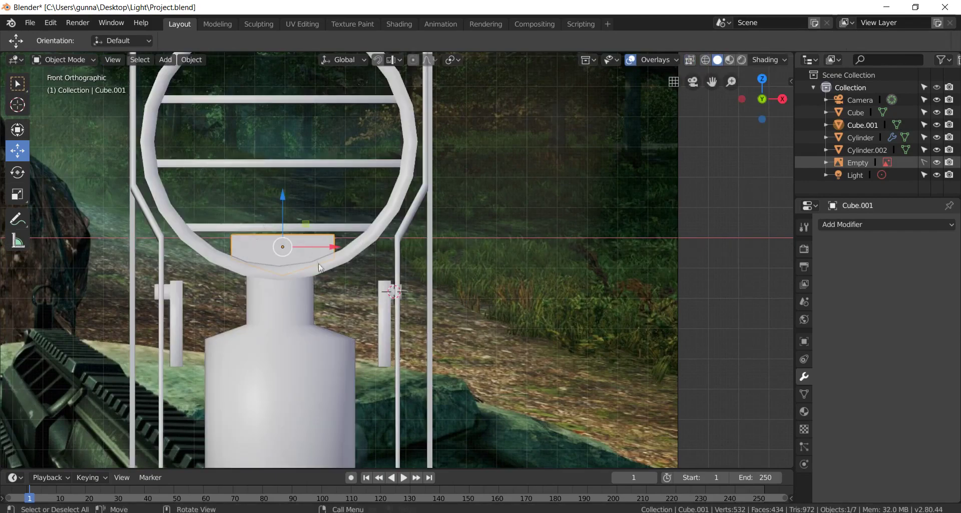
{"action": "middle_click_drag", "start_coordinate": [358, 241], "coordinate": [295, 245]}
{"action": "left_click", "coordinate": [295, 245]}
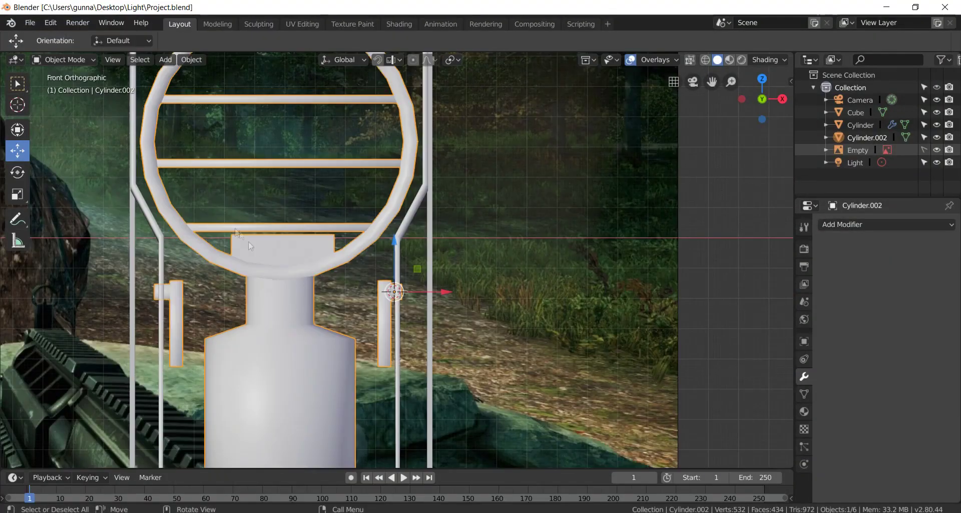
{"action": "key", "text": "shift+a"}
{"action": "key", "text": "g"}
{"action": "left_click", "coordinate": [234, 233]}
{"action": "key", "text": "s"}
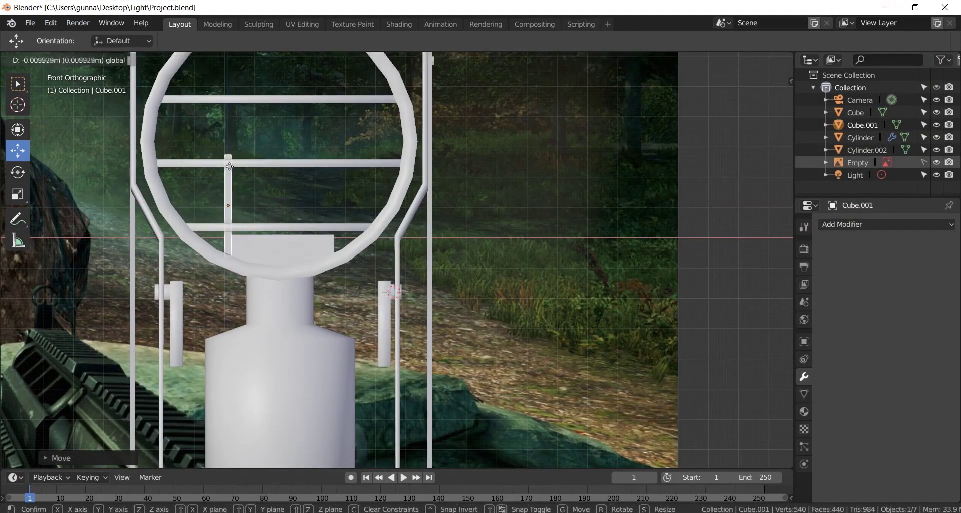
{"action": "left_click", "coordinate": [230, 164]}
Step: Shift the bar's selected edge right along X in see-through editing and render a preview
{"action": "key", "text": "ctrl+Tab"}
{"action": "left_click", "coordinate": [333, 146]}
{"action": "key", "text": "alt+z"}
{"action": "middle_click_drag", "start_coordinate": [252, 303], "coordinate": [263, 352], "text": "shift"}
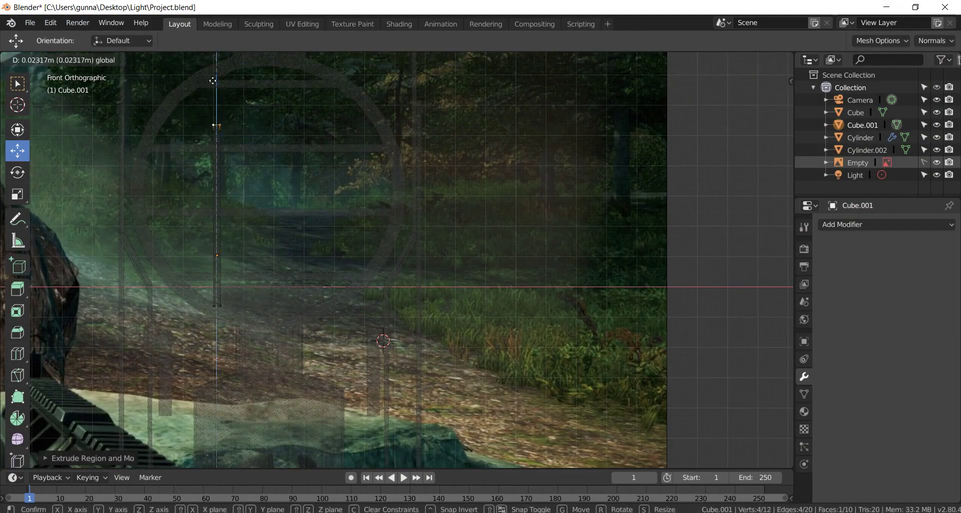
{"action": "left_click_drag", "start_coordinate": [282, 200], "coordinate": [390, 200]}
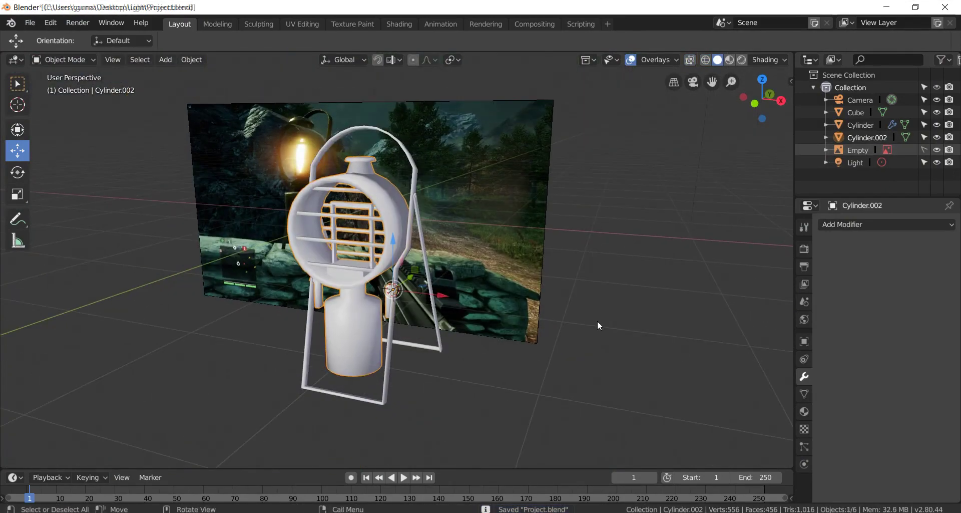
{"action": "key", "text": "F12"}
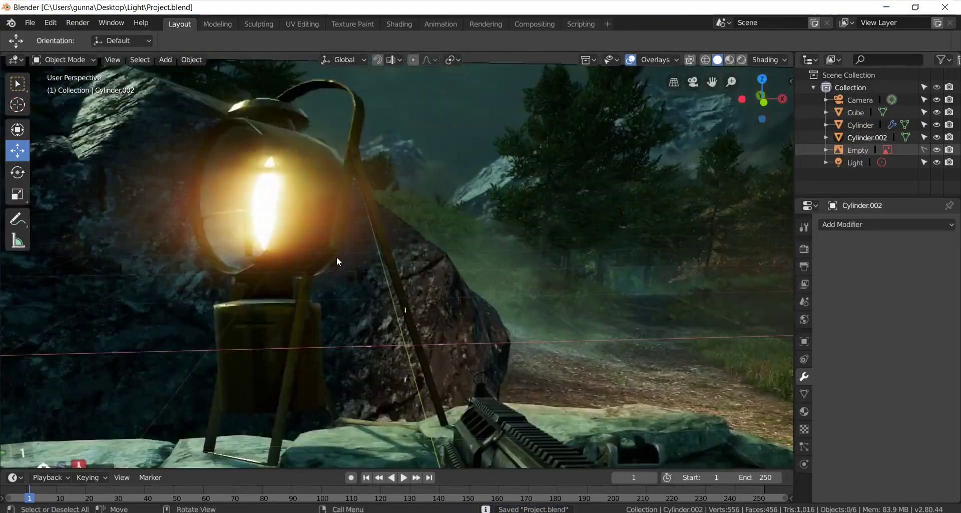
Step: Close the test render and rename the Cylinder object to Light_01 in the Outliner
{"action": "scroll", "coordinate": [380, 345], "scroll_direction": "up", "scroll_amount": 2}
{"action": "scroll", "coordinate": [379, 344], "scroll_direction": "up", "scroll_amount": 2}
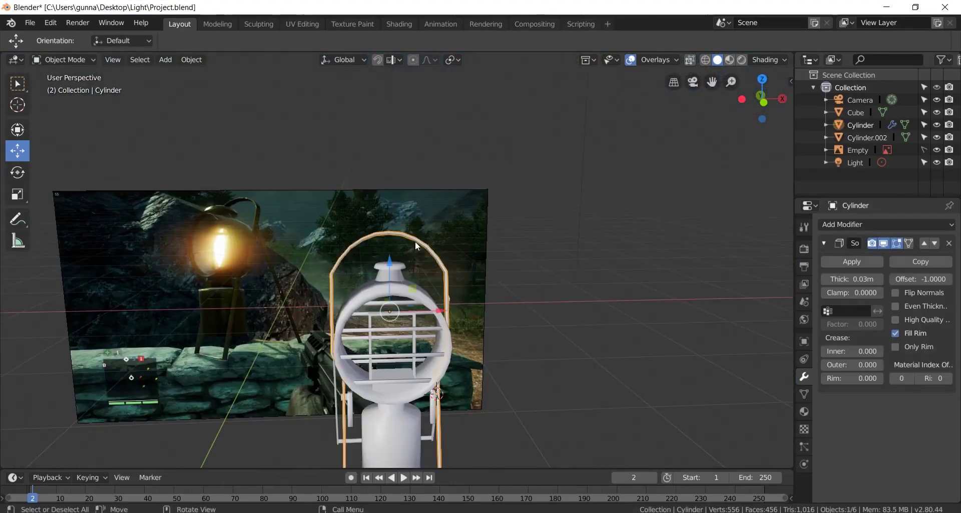
{"action": "double_click", "coordinate": [860, 124]}
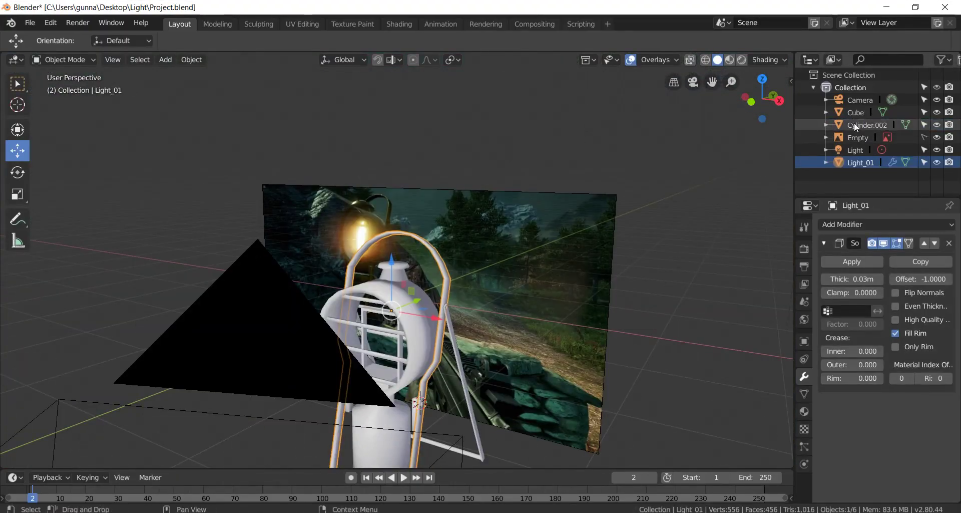
Step: Create a new material for Light_01
{"action": "key", "text": "Tab"}
{"action": "key", "text": "u"}
{"action": "left_click", "coordinate": [451, 265]}
{"action": "left_click", "coordinate": [534, 360]}
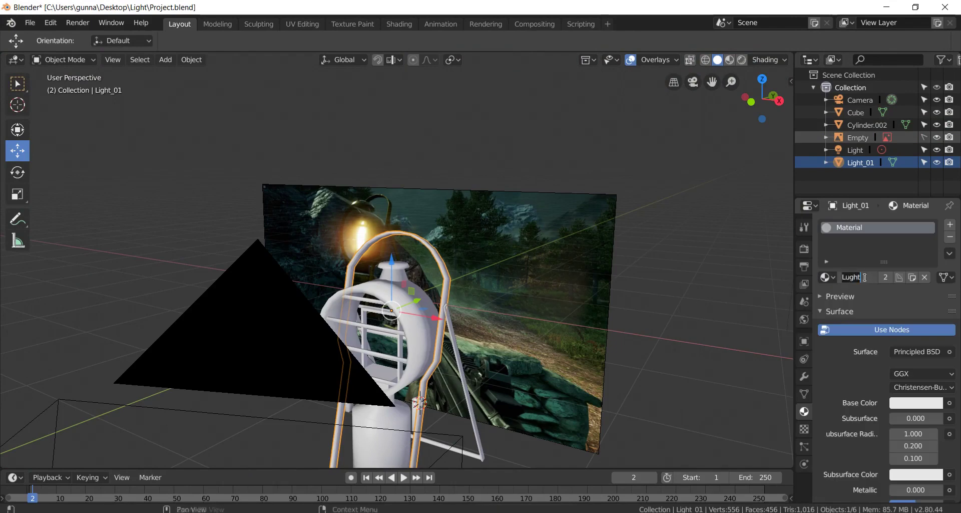
Step: Give the Cube part its own new material and rename it, starting with 'Li'
{"action": "left_click", "coordinate": [478, 374]}
{"action": "left_click", "coordinate": [871, 276]}
{"action": "double_click", "coordinate": [871, 277]}
{"action": "type", "text": "Li"}
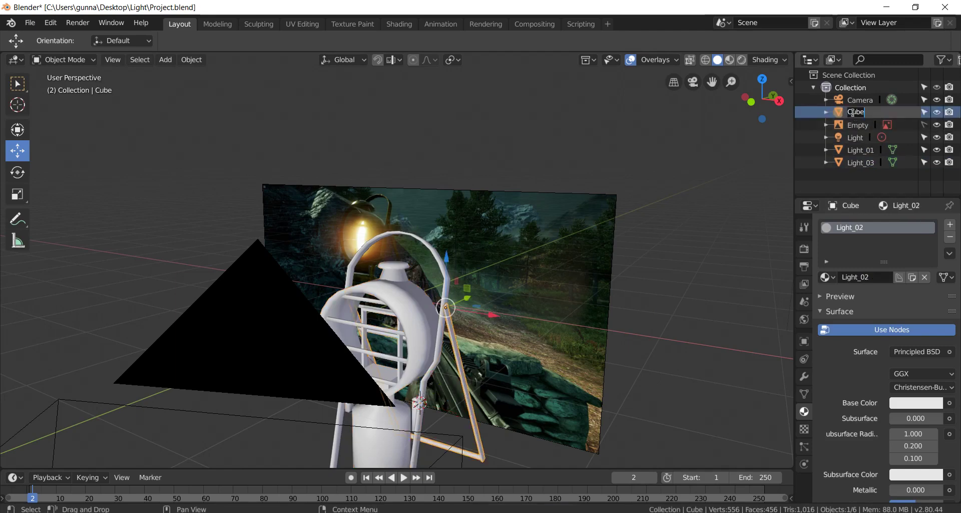
Step: Delete the reference image empty and check the scene from top and front views
{"action": "left_click", "coordinate": [861, 113]}
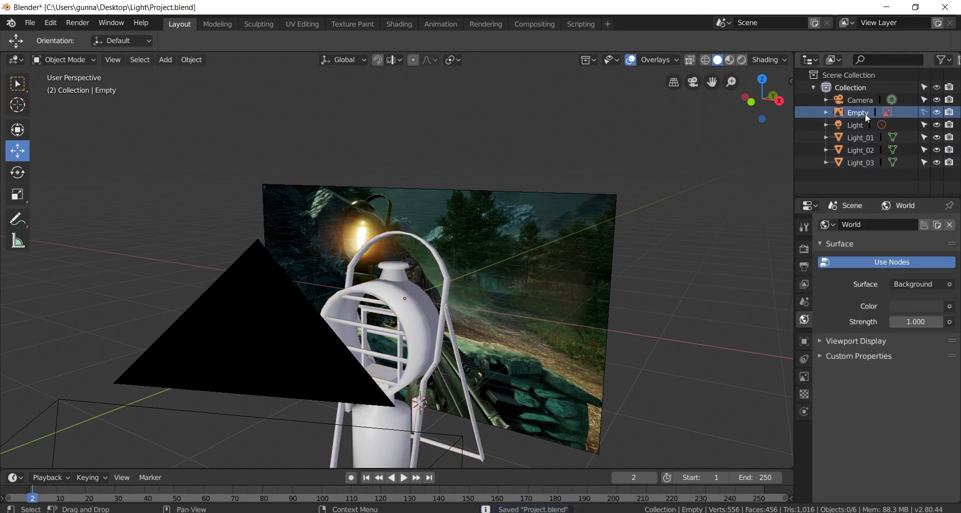
{"action": "right_click", "coordinate": [864, 113]}
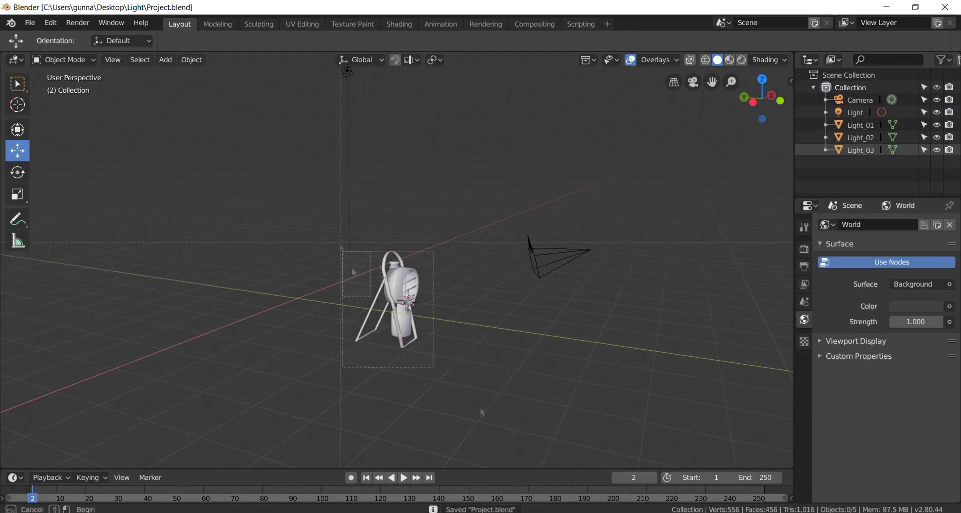
{"action": "key", "text": "KP_7"}
{"action": "key", "text": "KP_1"}
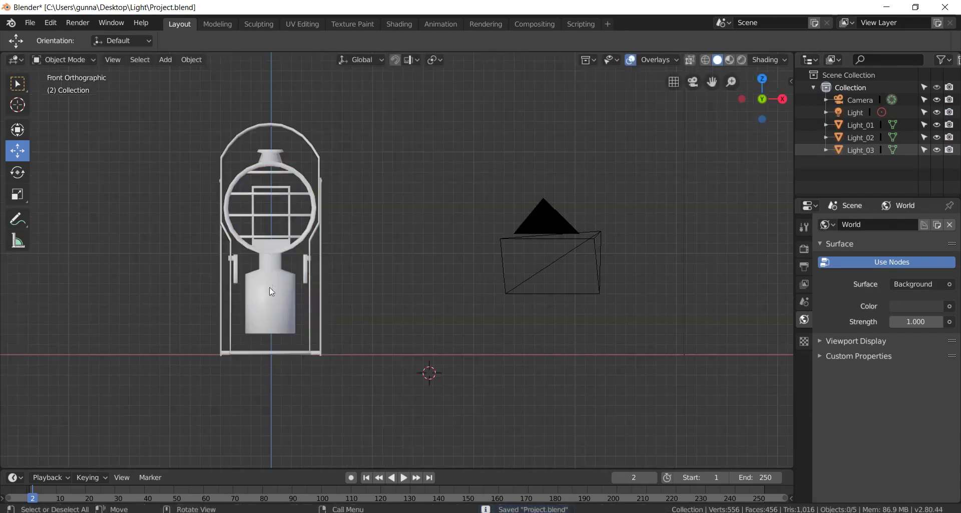
Step: Unwrap Light_01's UVs with Smart UV Project in Edit Mode
{"action": "left_click", "coordinate": [307, 273]}
{"action": "key", "text": "Tab"}
{"action": "key", "text": "u"}
{"action": "left_click", "coordinate": [226, 298]}
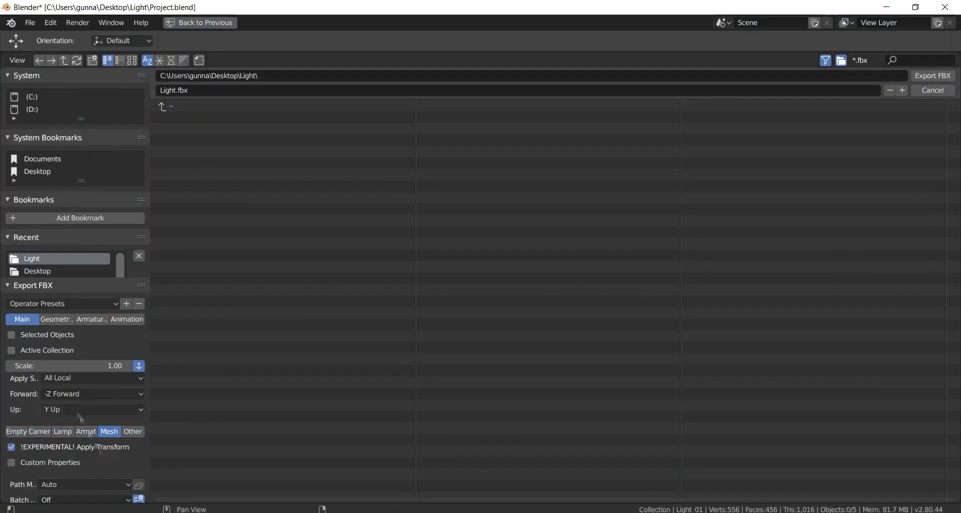
Step: Export the lantern as FBX with Z Forward, then start a new Painter project from it
{"action": "left_click", "coordinate": [90, 394]}
{"action": "left_click", "coordinate": [90, 326]}
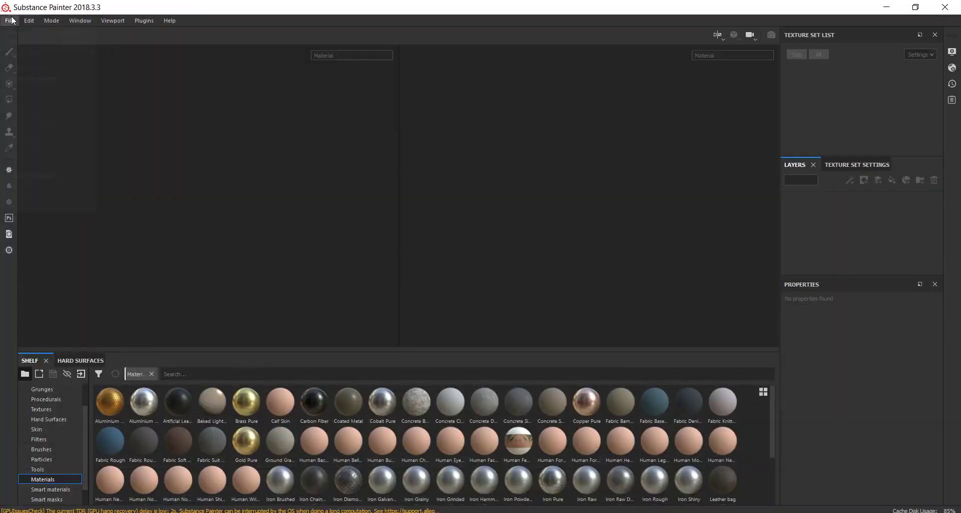
{"action": "left_click", "coordinate": [30, 33]}
{"action": "left_click", "coordinate": [596, 164]}
Step: Create the new project from Light.fbx in the Desktop's Light folder
{"action": "left_click", "coordinate": [205, 29]}
{"action": "double_click", "coordinate": [609, 235]}
{"action": "double_click", "coordinate": [291, 91]}
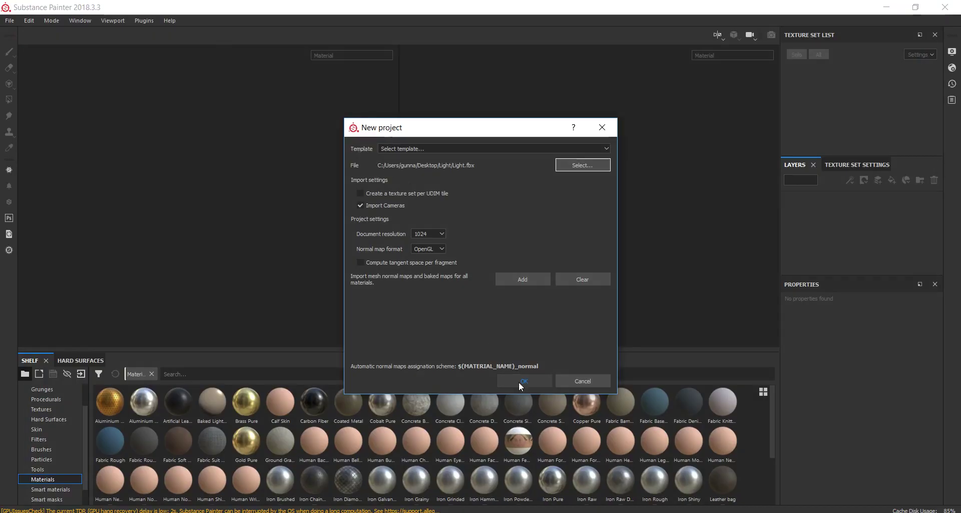
{"action": "left_click", "coordinate": [523, 381]}
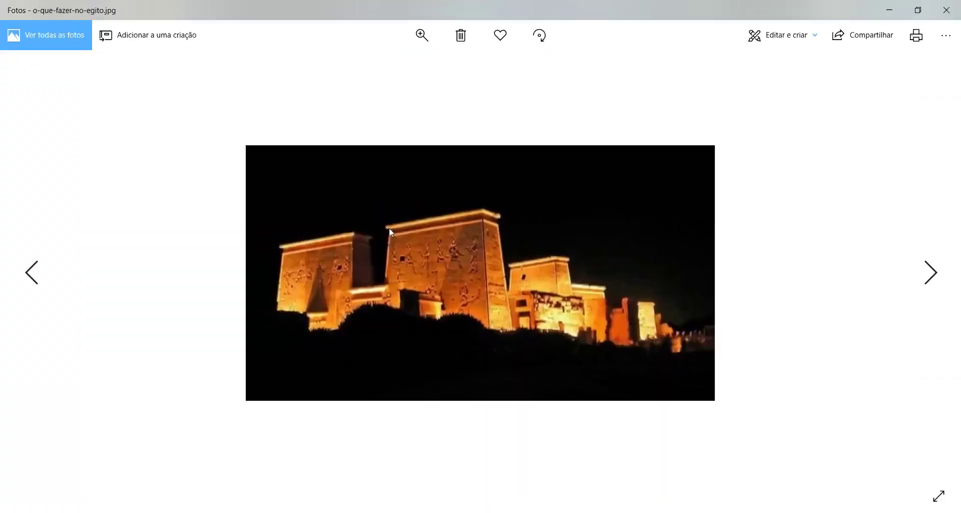
Step: Tint Light_01's Iron Raw Damaged fill dark olive and raise its roughness to 0.69
{"action": "key", "text": "alt+Tab"}
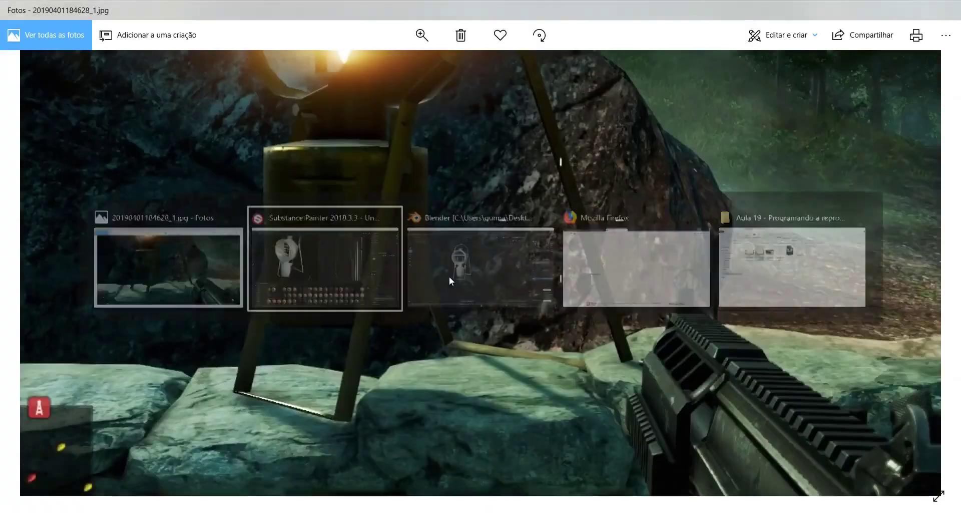
{"action": "left_click", "coordinate": [846, 449]}
{"action": "mouse_move", "coordinate": [938, 351]}
{"action": "left_mouse_down"}
{"action": "mouse_move", "coordinate": [938, 380]}
{"action": "mouse_move", "coordinate": [851, 351]}
{"action": "left_mouse_up"}
{"action": "left_click_drag", "start_coordinate": [856, 472], "coordinate": [901, 483]}
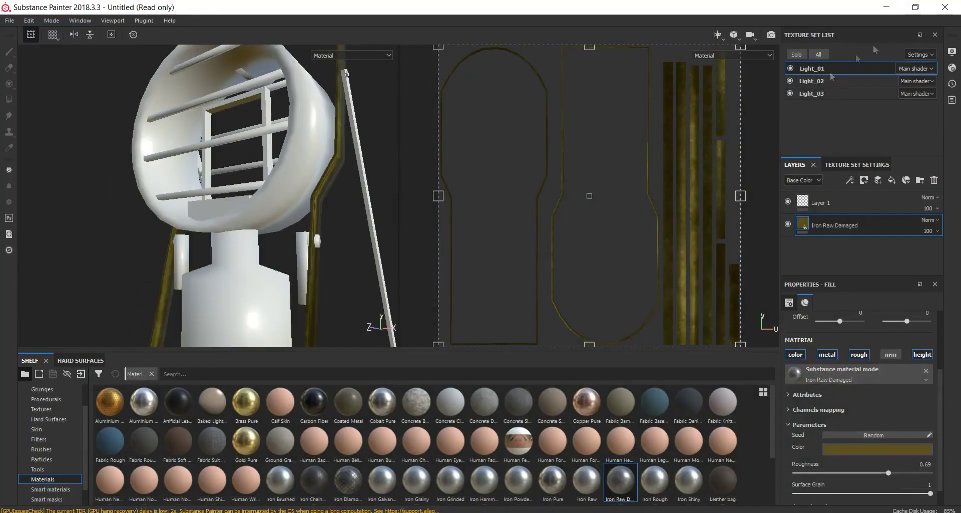
Step: Tint Light_02's fill green-olive and set its roughness to about 0.73
{"action": "left_click", "coordinate": [811, 81]}
{"action": "left_click", "coordinate": [878, 449]}
{"action": "left_click_drag", "start_coordinate": [878, 416], "coordinate": [910, 412]}
{"action": "mouse_move", "coordinate": [888, 472]}
{"action": "left_mouse_down"}
{"action": "mouse_move", "coordinate": [816, 472]}
{"action": "mouse_move", "coordinate": [846, 472]}
{"action": "left_mouse_up"}
{"action": "left_click_drag", "start_coordinate": [362, 201], "coordinate": [294, 163], "text": "alt"}
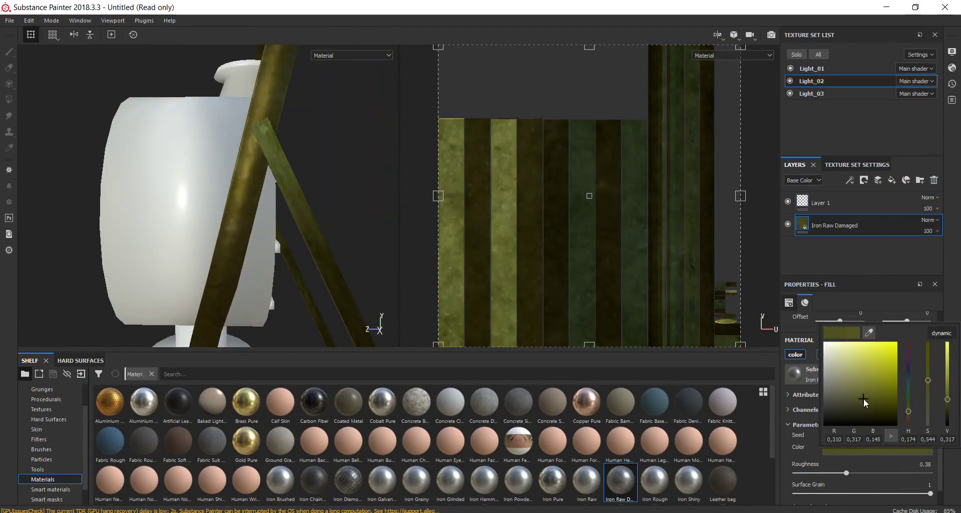
{"action": "left_click_drag", "start_coordinate": [846, 472], "coordinate": [893, 472]}
Step: Darken Light_02's olive fill colour
{"action": "left_click", "coordinate": [878, 448]}
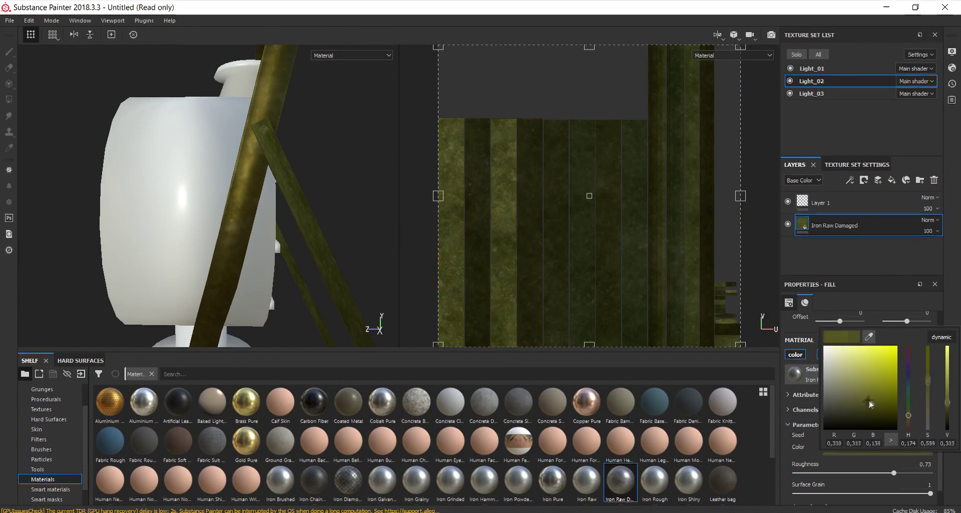
{"action": "left_click", "coordinate": [887, 472]}
{"action": "left_click", "coordinate": [881, 448]}
{"action": "left_click", "coordinate": [890, 352]}
{"action": "left_click", "coordinate": [910, 472]}
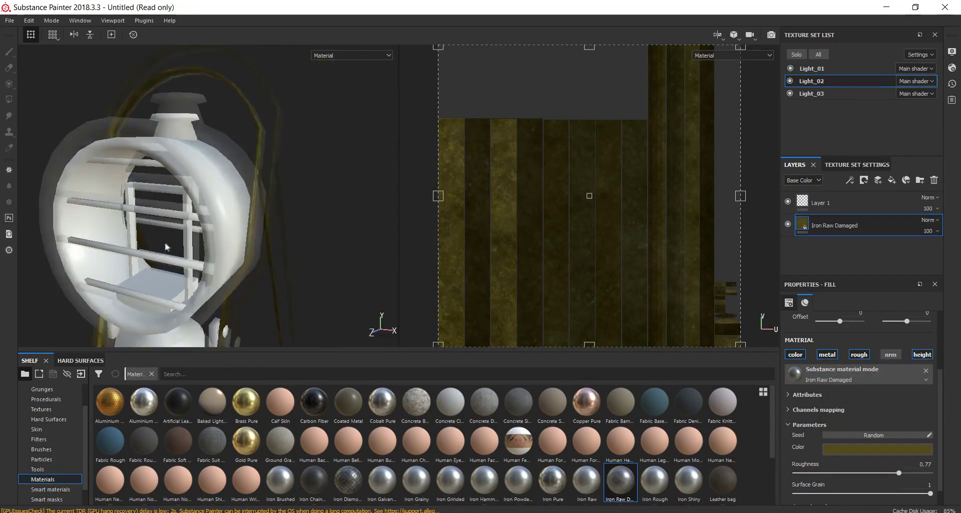
Step: Give Light_03 a dark olive Iron Raw Damaged fill at roughness 0.62, plus a black-masked iron layer on top
{"action": "left_click", "coordinate": [826, 94]}
{"action": "left_click_drag", "start_coordinate": [837, 246], "coordinate": [838, 240]}
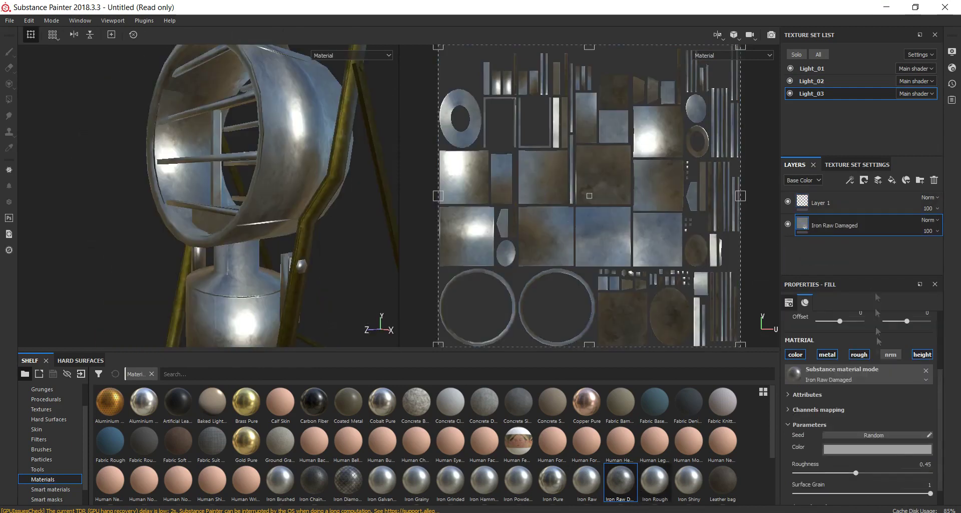
{"action": "mouse_move", "coordinate": [908, 417]}
{"action": "left_mouse_down"}
{"action": "mouse_move", "coordinate": [908, 398]}
{"action": "mouse_move", "coordinate": [908, 413]}
{"action": "left_mouse_up"}
{"action": "left_click", "coordinate": [879, 407]}
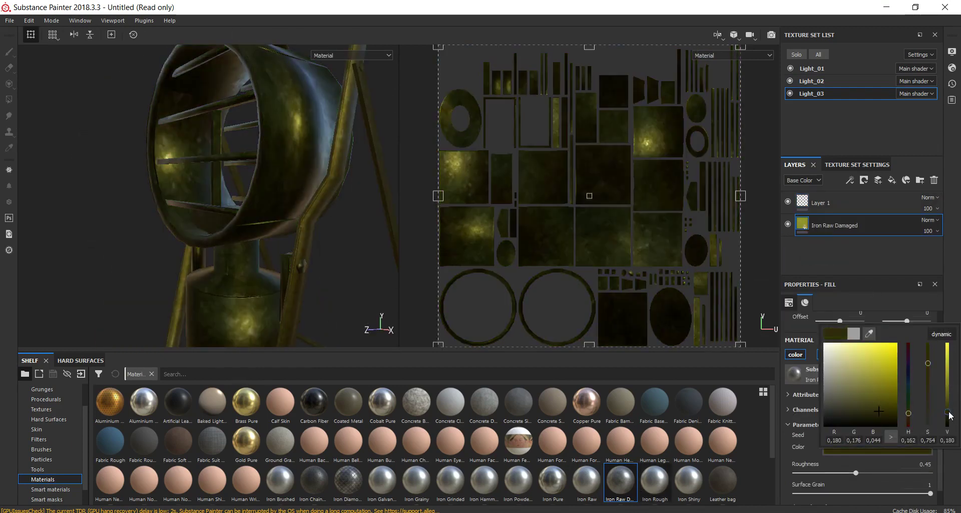
{"action": "left_click", "coordinate": [862, 473]}
{"action": "left_click_drag", "start_coordinate": [862, 473], "coordinate": [879, 473]}
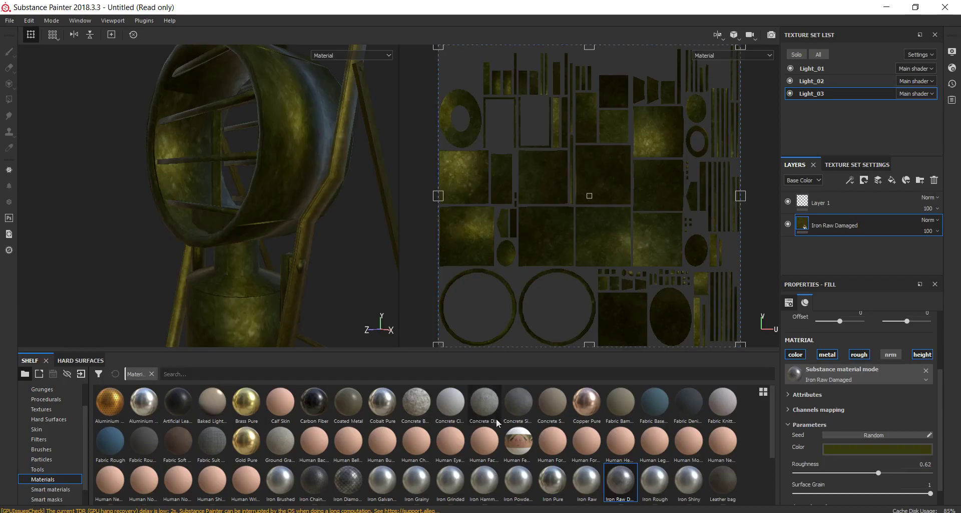
{"action": "left_click_drag", "start_coordinate": [860, 225], "coordinate": [859, 227]}
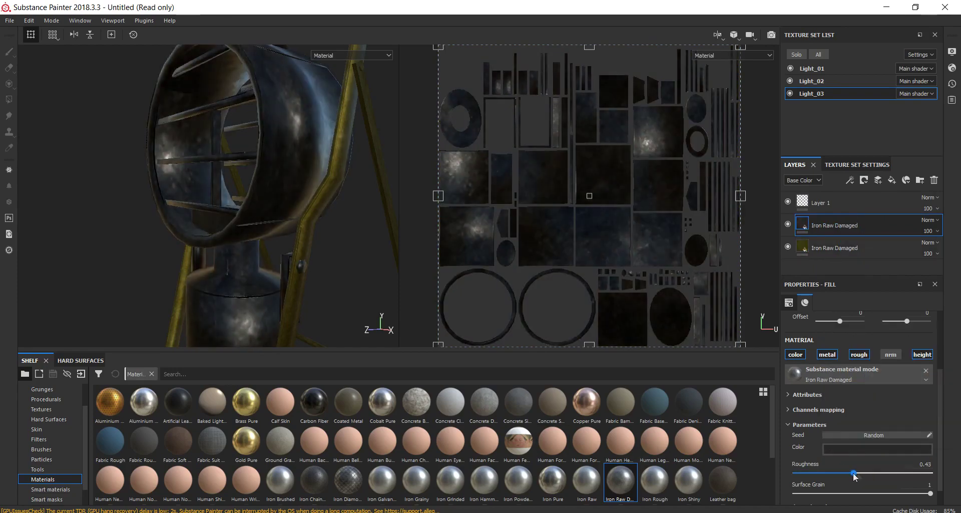
{"action": "left_click", "coordinate": [864, 179]}
Step: Set the mask to UV-island polygon fill and add a Concrete Simple layer to Light_03
{"action": "key", "text": "4"}
{"action": "left_click_drag", "start_coordinate": [307, 272], "coordinate": [408, 194], "text": "alt"}
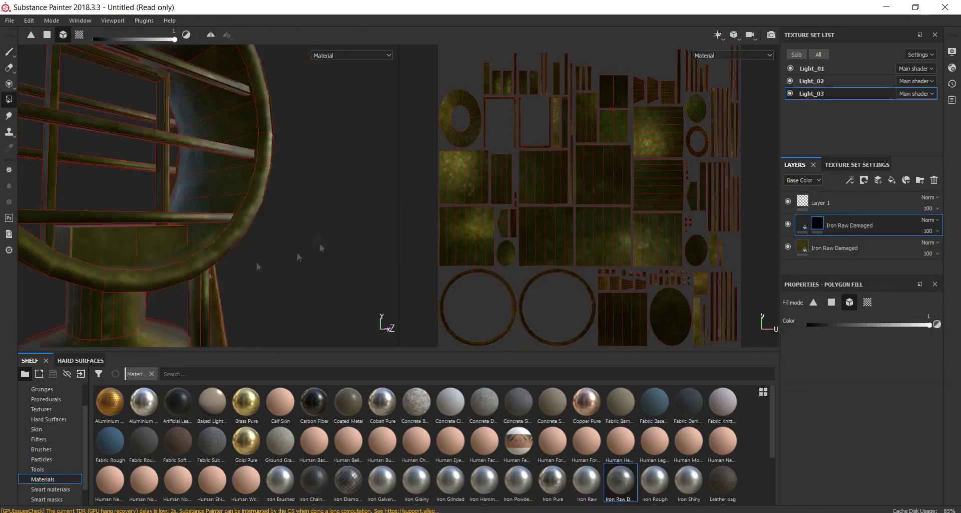
{"action": "left_click_drag", "start_coordinate": [272, 133], "coordinate": [200, 204], "text": "alt"}
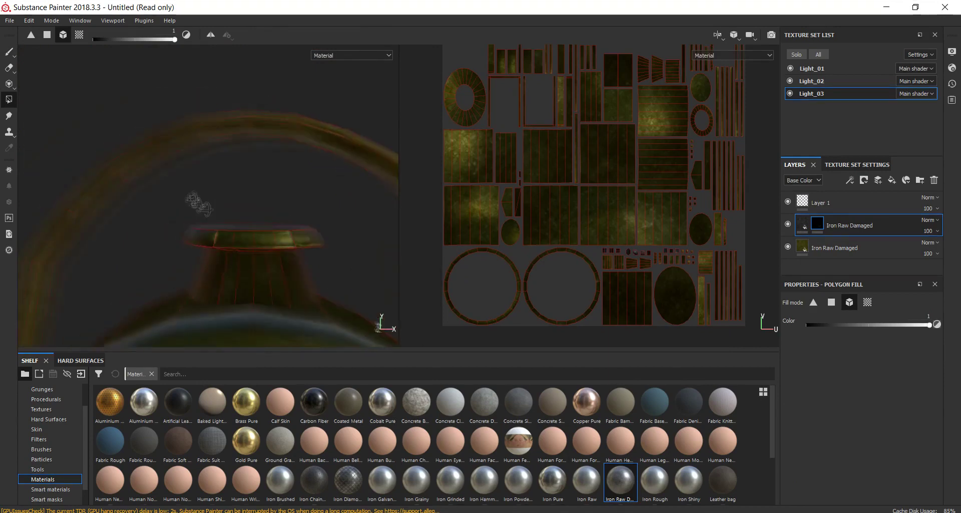
{"action": "left_click", "coordinate": [831, 302]}
{"action": "mouse_move", "coordinate": [342, 254]}
{"action": "left_mouse_down", "text": "alt"}
{"action": "mouse_move", "coordinate": [300, 214]}
{"action": "mouse_move", "coordinate": [285, 160]}
{"action": "mouse_move", "coordinate": [382, 189]}
{"action": "mouse_move", "coordinate": [418, 157]}
{"action": "left_mouse_up", "text": "alt"}
{"action": "mouse_move", "coordinate": [418, 156]}
{"action": "middle_mouse_down", "text": "alt"}
{"action": "mouse_move", "coordinate": [148, 199]}
{"action": "mouse_move", "coordinate": [345, 289]}
{"action": "middle_mouse_up", "text": "alt"}
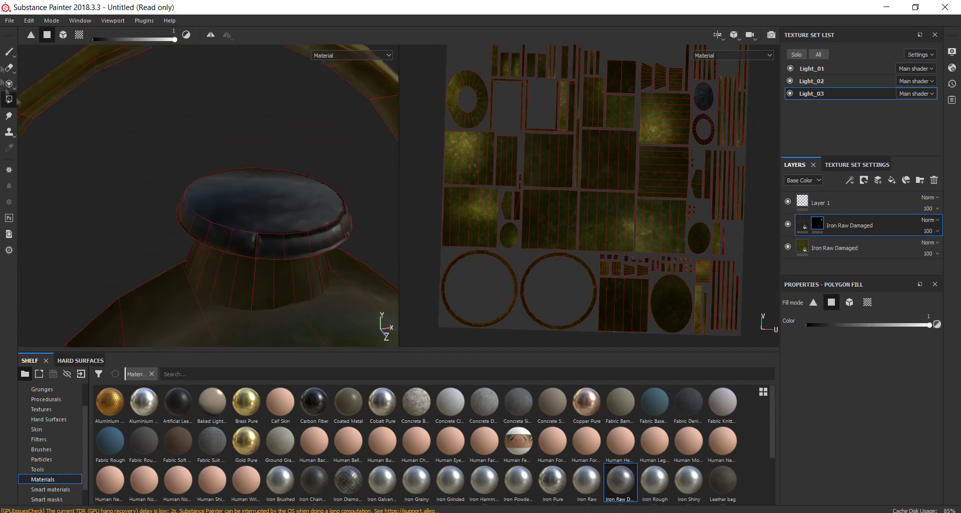
{"action": "key", "text": "1"}
{"action": "key", "text": "4"}
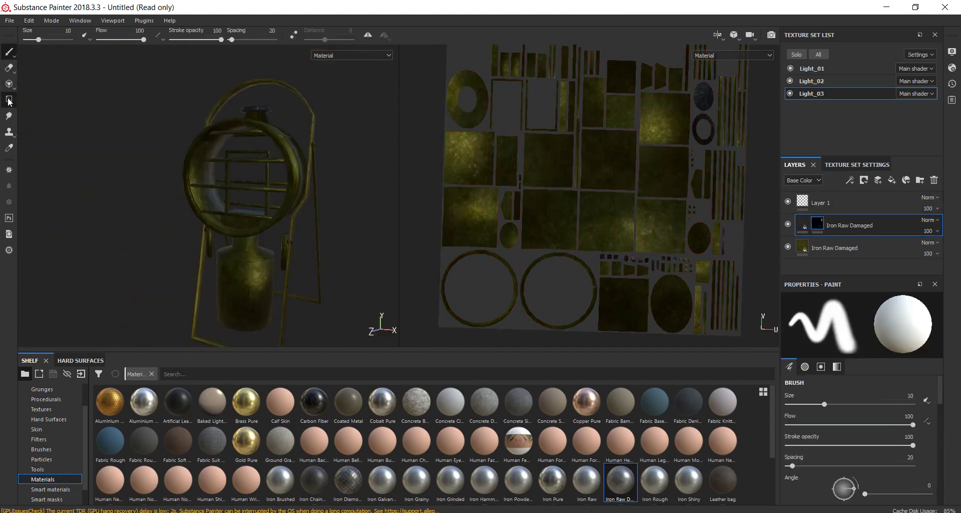
{"action": "scroll", "coordinate": [303, 211], "scroll_direction": "up", "scroll_amount": 3}
{"action": "mouse_move", "coordinate": [302, 211]}
{"action": "left_mouse_down", "text": "alt"}
{"action": "mouse_move", "coordinate": [369, 163]}
{"action": "mouse_move", "coordinate": [221, 182]}
{"action": "left_mouse_up", "text": "alt"}
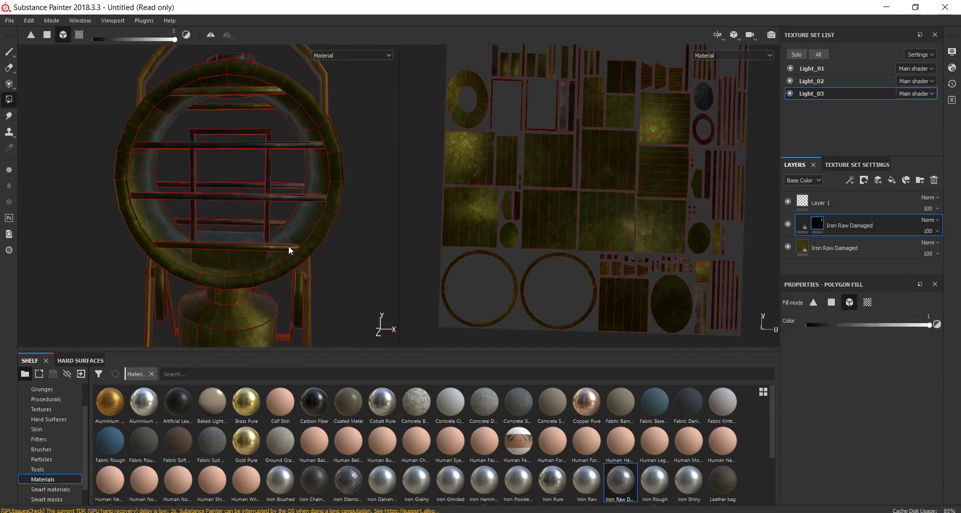
{"action": "key", "text": "1"}
{"action": "left_click_drag", "start_coordinate": [255, 109], "coordinate": [210, 150], "text": "alt"}
{"action": "left_click_drag", "start_coordinate": [518, 403], "coordinate": [851, 225]}
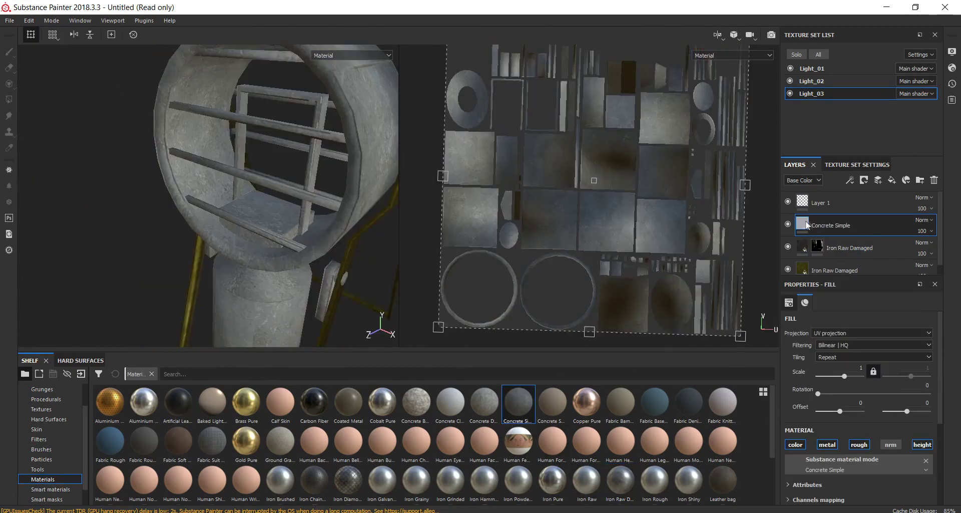
Step: Add an Iron Powder Coated layer, fill two lamp head panels with it, and save into the Light folder
{"action": "key", "text": "4"}
{"action": "left_click_drag", "start_coordinate": [782, 239], "coordinate": [851, 218]}
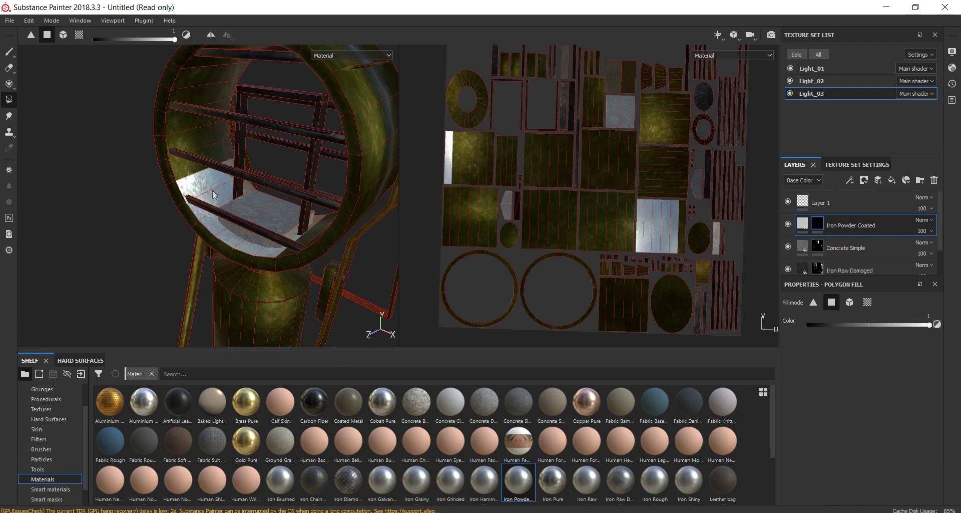
{"action": "left_click_drag", "start_coordinate": [206, 225], "coordinate": [265, 180], "text": "alt"}
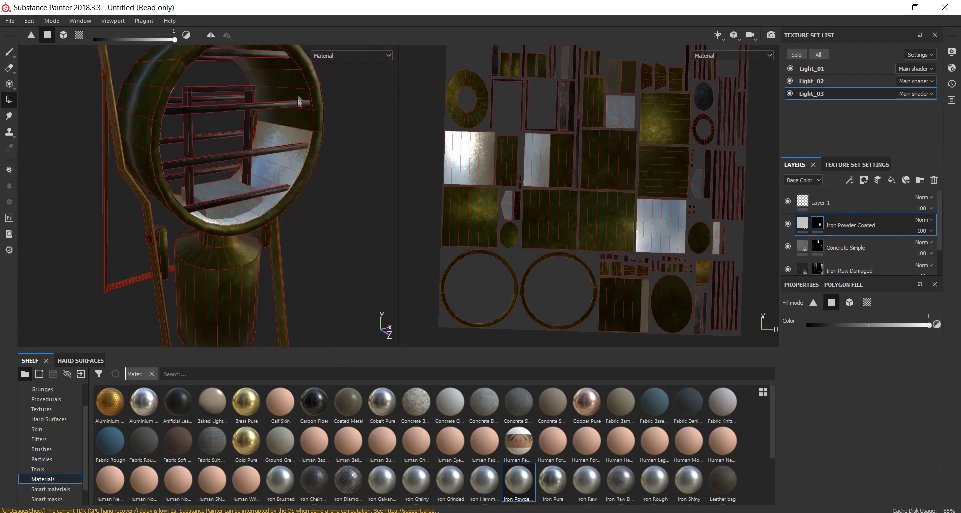
{"action": "left_click_drag", "start_coordinate": [299, 105], "coordinate": [280, 102], "text": "alt"}
{"action": "left_click", "coordinate": [214, 76]}
{"action": "mouse_move", "coordinate": [213, 77]}
{"action": "left_mouse_down", "text": "alt"}
{"action": "mouse_move", "coordinate": [161, 153]}
{"action": "mouse_move", "coordinate": [297, 184]}
{"action": "left_mouse_up", "text": "alt"}
{"action": "left_click", "coordinate": [161, 153]}
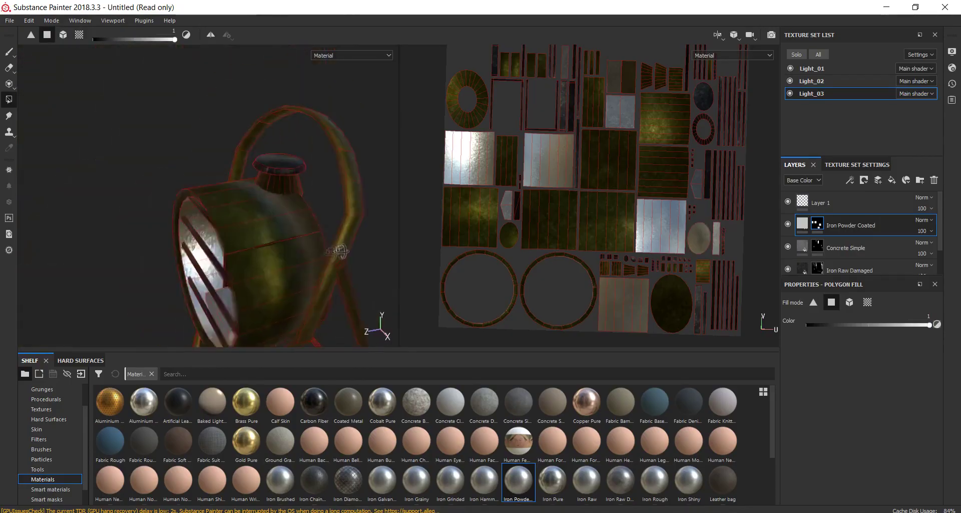
{"action": "key", "text": "ctrl+s"}
{"action": "double_click", "coordinate": [479, 206]}
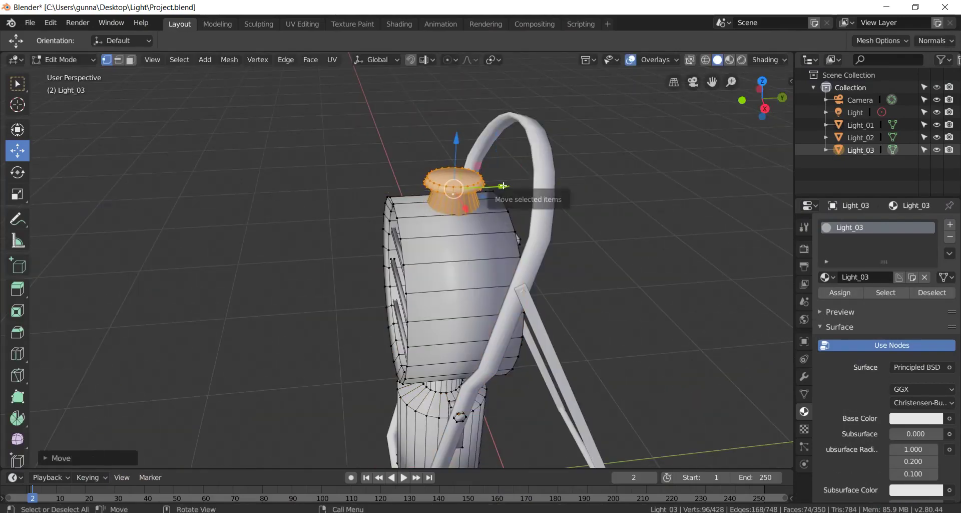
Step: In Blender, view the lantern front-on in wireframe shading and cancel an FBX export
{"action": "key", "text": "KP_1"}
{"action": "scroll", "coordinate": [203, 215], "scroll_direction": "up", "scroll_amount": 5}
{"action": "key", "text": "z"}
{"action": "left_click", "coordinate": [96, 168]}
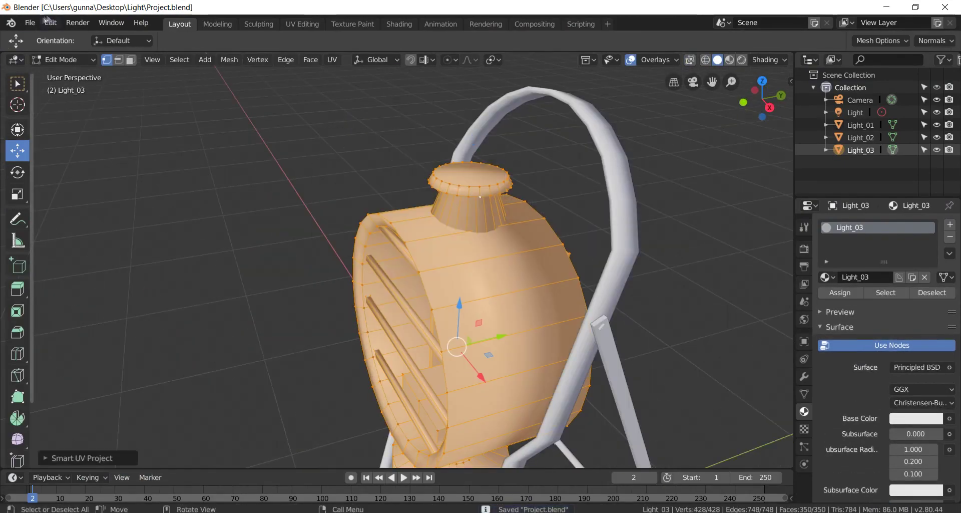
{"action": "left_click", "coordinate": [30, 22]}
{"action": "left_click", "coordinate": [209, 294]}
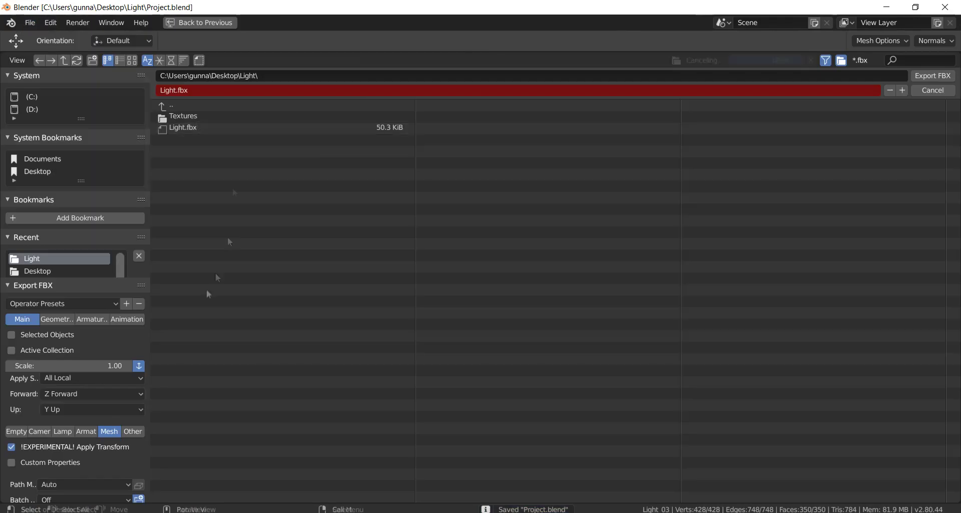
{"action": "left_click", "coordinate": [917, 79]}
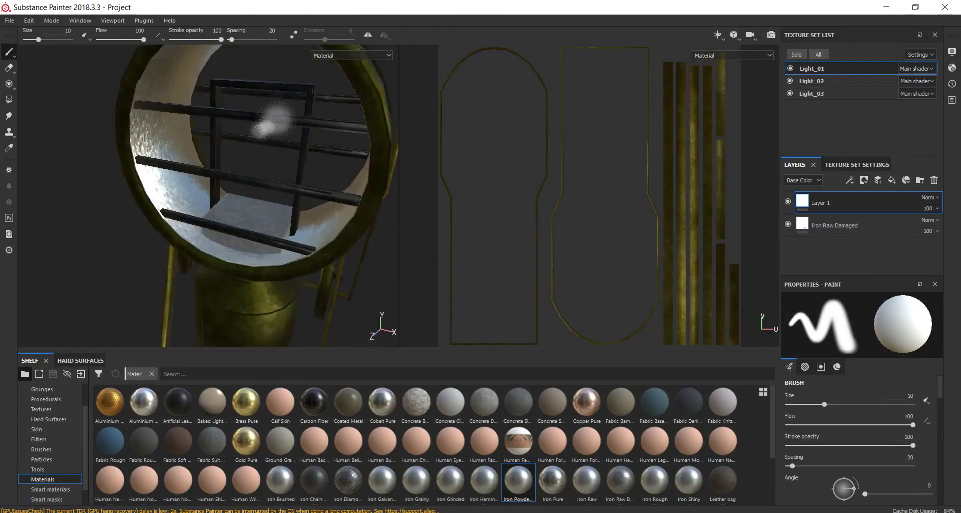
Step: On Light_03, darken the Iron Powder Coated layer's metal colour and raise roughness to about 0.51
{"action": "left_click", "coordinate": [811, 93]}
{"action": "left_click", "coordinate": [850, 224]}
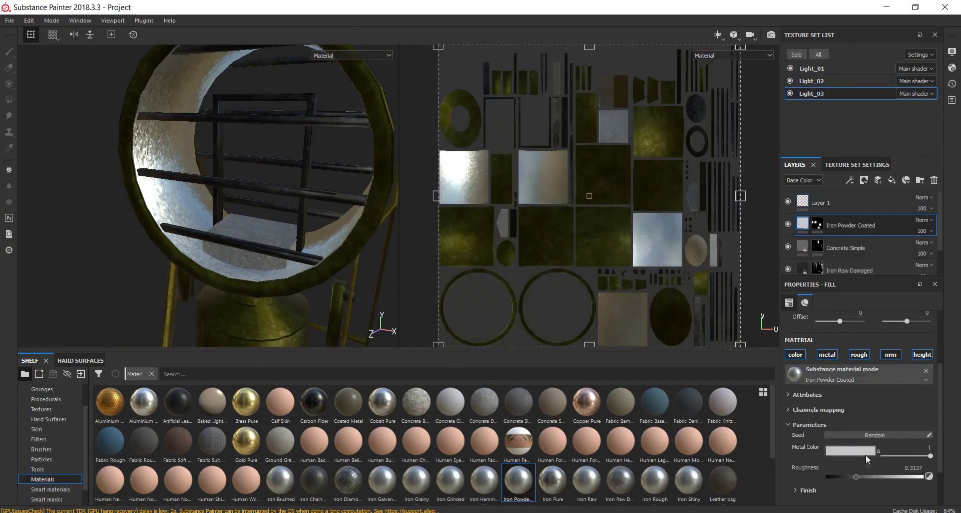
{"action": "left_click", "coordinate": [866, 454]}
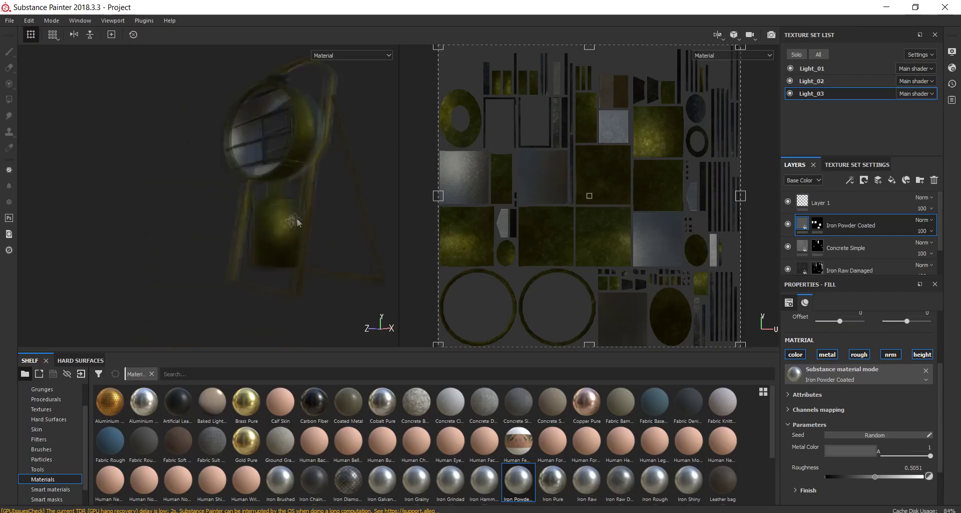
{"action": "left_click", "coordinate": [48, 419]}
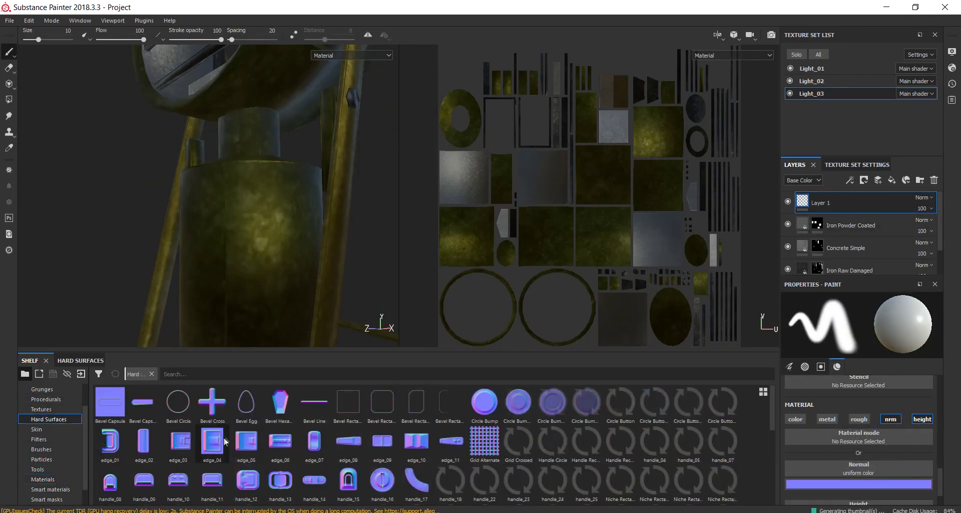
Step: Load Bevel Line as the brush's normal stamp and paint a relief stroke on the lamp body
{"action": "left_click_drag", "start_coordinate": [314, 403], "coordinate": [589, 495]}
{"action": "mouse_move", "coordinate": [236, 206]}
{"action": "left_mouse_down", "text": "alt"}
{"action": "mouse_move", "coordinate": [365, 222]}
{"action": "mouse_move", "coordinate": [263, 238]}
{"action": "mouse_move", "coordinate": [197, 218]}
{"action": "mouse_move", "coordinate": [353, 228]}
{"action": "left_mouse_up", "text": "alt"}
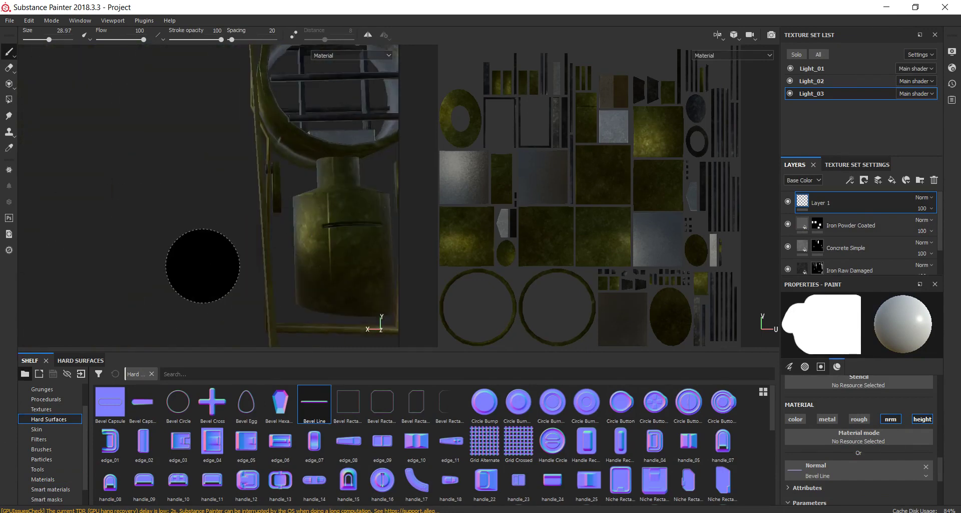
{"action": "mouse_move", "coordinate": [203, 266]}
{"action": "left_mouse_down", "text": "alt"}
{"action": "mouse_move", "coordinate": [253, 232]}
{"action": "mouse_move", "coordinate": [112, 165]}
{"action": "mouse_move", "coordinate": [140, 165]}
{"action": "left_mouse_up", "text": "alt"}
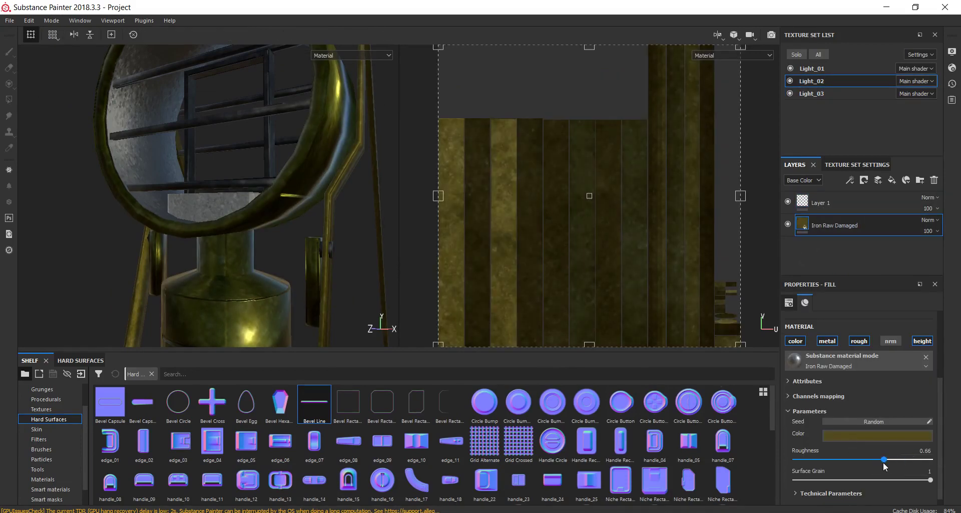
Step: Lower Light_02's roughness to 0.48 and add a black-masked Iron Raw Damaged layer
{"action": "left_click_drag", "start_coordinate": [884, 459], "coordinate": [860, 459]}
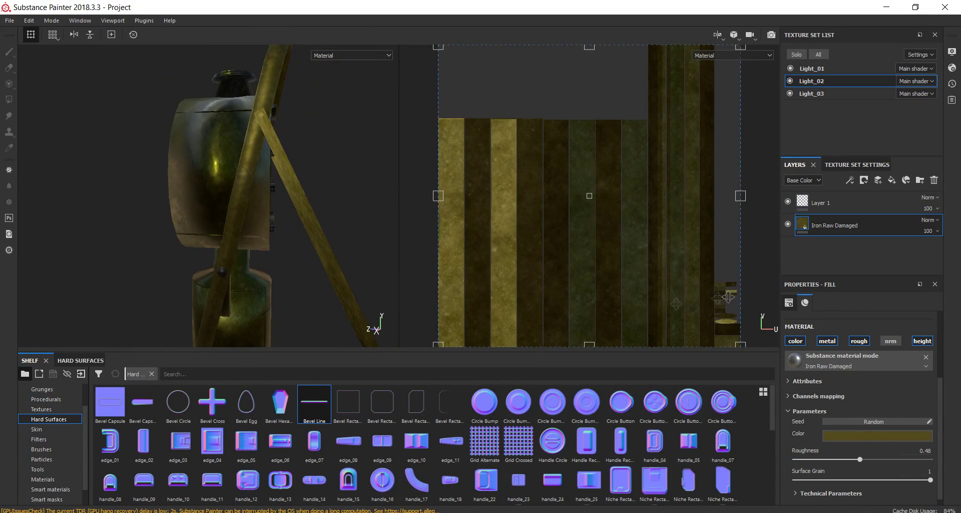
{"action": "left_click", "coordinate": [48, 449]}
{"action": "left_click", "coordinate": [42, 479]}
{"action": "left_click_drag", "start_coordinate": [620, 479], "coordinate": [851, 220]}
{"action": "left_click", "coordinate": [877, 435]}
{"action": "left_click", "coordinate": [864, 180]}
{"action": "left_click", "coordinate": [9, 99]}
{"action": "left_click_drag", "start_coordinate": [198, 201], "coordinate": [321, 196], "text": "alt"}
{"action": "key", "text": "1"}
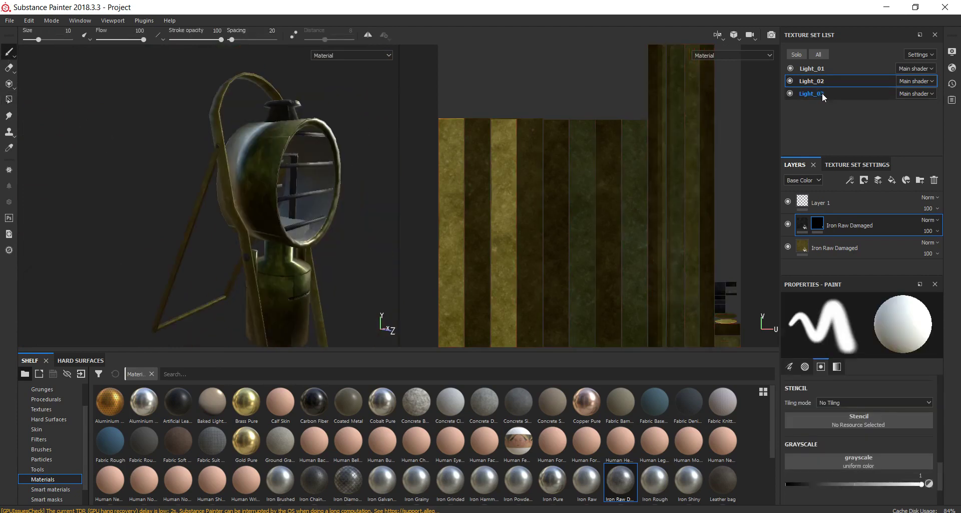
Step: Review the Light_03 and Light_01 texture sets, then open the Export Textures settings
{"action": "left_click", "coordinate": [812, 93]}
{"action": "left_click", "coordinate": [811, 69]}
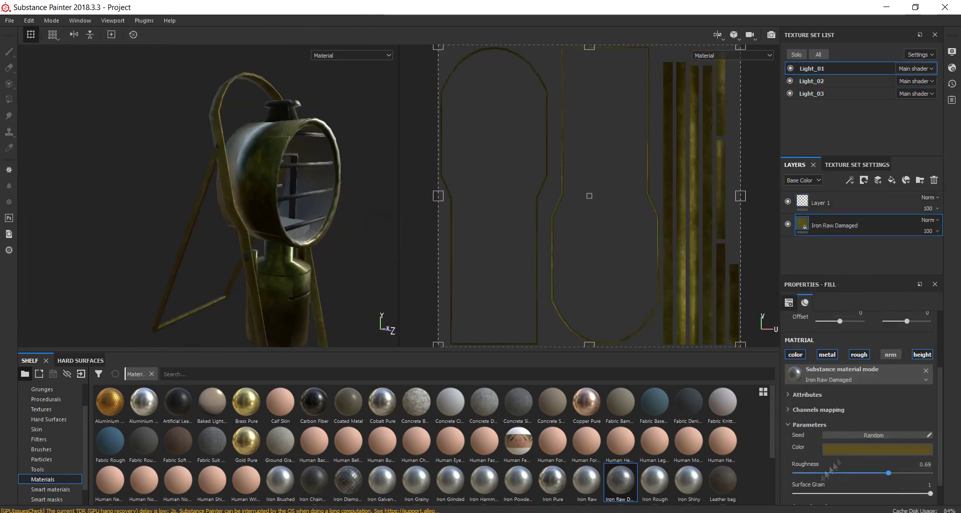
{"action": "left_click_drag", "start_coordinate": [300, 225], "coordinate": [192, 208], "text": "alt"}
{"action": "left_click", "coordinate": [9, 21]}
{"action": "left_click", "coordinate": [47, 193]}
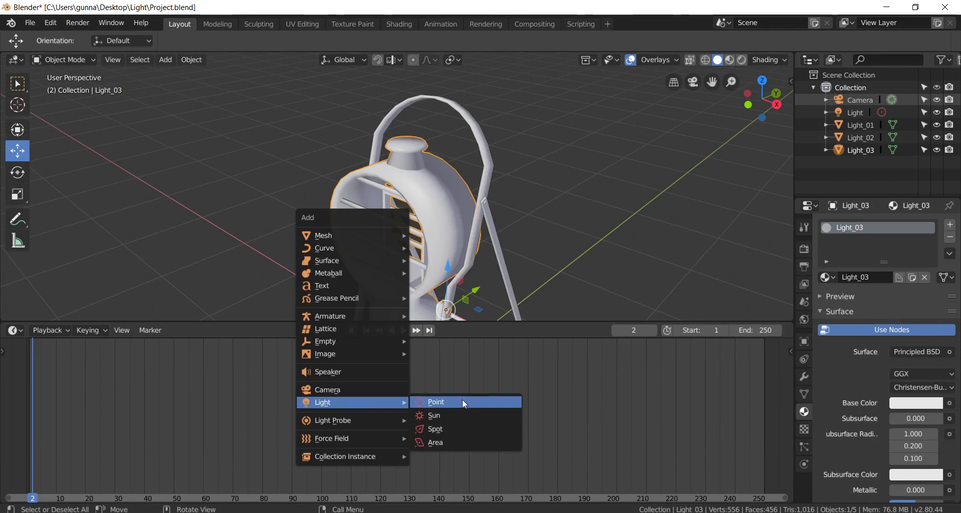
Step: Add a point light and move it down into the lamp head, viewed in Rendered shading
{"action": "left_click", "coordinate": [436, 402]}
{"action": "scroll", "coordinate": [413, 213], "scroll_direction": "down", "scroll_amount": 5}
{"action": "left_click", "coordinate": [405, 93]}
{"action": "scroll", "coordinate": [387, 253], "scroll_direction": "up", "scroll_amount": 5}
{"action": "key", "text": "KP_1"}
{"action": "key", "text": "g"}
{"action": "left_click", "coordinate": [379, 111]}
{"action": "left_click_drag", "start_coordinate": [378, 107], "coordinate": [372, 178]}
Step: Turn the lower area into a Shader Editor showing Light_03's material nodes
{"action": "left_click", "coordinate": [14, 329]}
{"action": "left_click", "coordinate": [60, 255]}
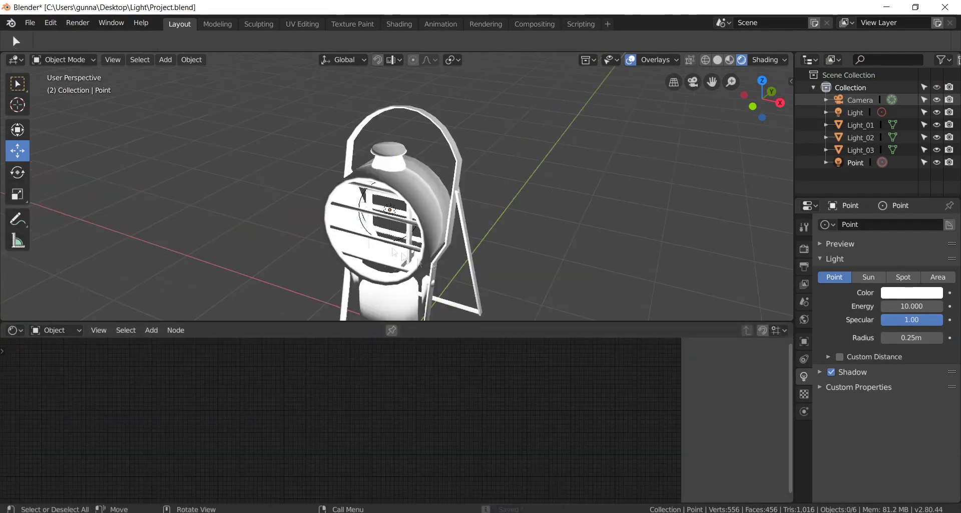
{"action": "left_click", "coordinate": [391, 216]}
{"action": "scroll", "coordinate": [165, 491], "scroll_direction": "up", "scroll_amount": 3}
Step: Add a Texture Coordinate node and a Light_03_Base_Color.png image texture feeding Base Color, driven by UV
{"action": "key", "text": "shift+a"}
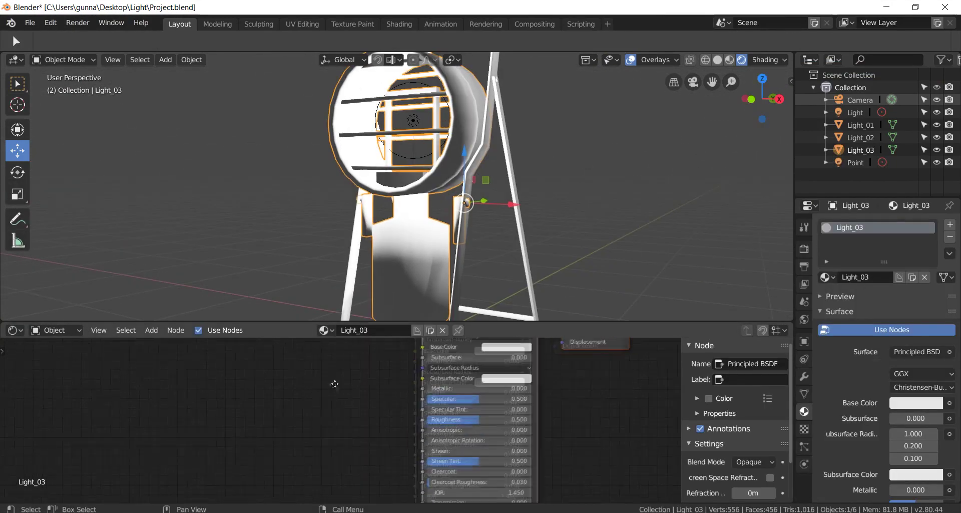
{"action": "left_click", "coordinate": [183, 356]}
{"action": "left_click", "coordinate": [190, 387]}
{"action": "key", "text": "shift+a"}
{"action": "left_click", "coordinate": [290, 326]}
{"action": "left_click", "coordinate": [296, 395]}
{"action": "left_click", "coordinate": [327, 425]}
{"action": "double_click", "coordinate": [245, 116]}
{"action": "left_click", "coordinate": [335, 424]}
{"action": "double_click", "coordinate": [235, 254]}
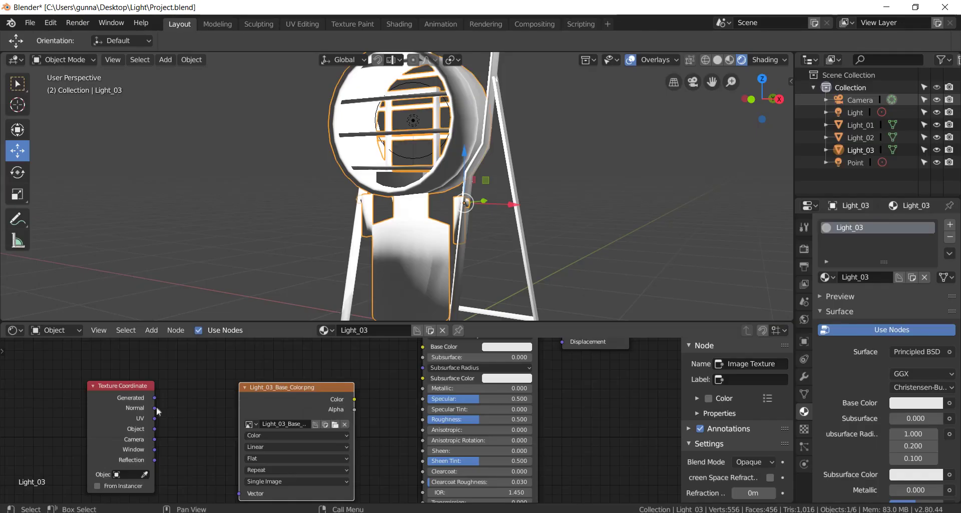
{"action": "left_click_drag", "start_coordinate": [354, 399], "coordinate": [423, 346]}
{"action": "key", "text": "h"}
{"action": "left_click_drag", "start_coordinate": [265, 387], "coordinate": [366, 353]}
Step: Connect a Light_03_Metallic.png image texture, set to Non-Color Data, into Metallic
{"action": "key", "text": "shift+a"}
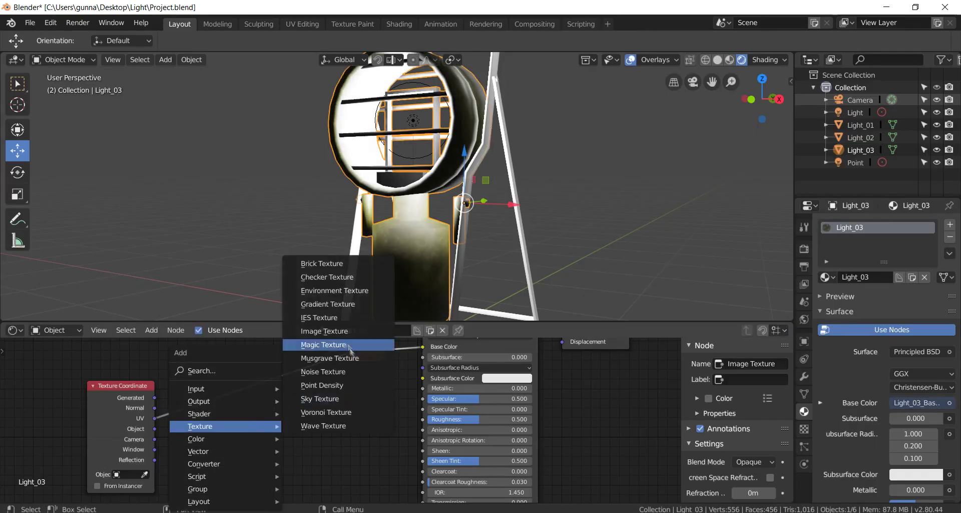
{"action": "left_click", "coordinate": [322, 344]}
{"action": "left_click_drag", "start_coordinate": [386, 428], "coordinate": [423, 388]}
{"action": "left_click", "coordinate": [350, 460]}
{"action": "double_click", "coordinate": [235, 276]}
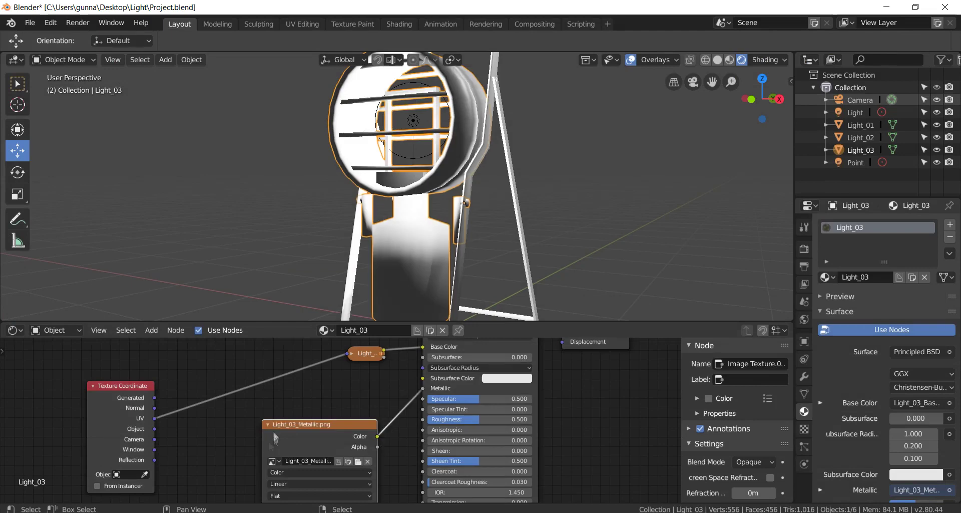
{"action": "left_click", "coordinate": [290, 471]}
{"action": "left_click", "coordinate": [285, 440]}
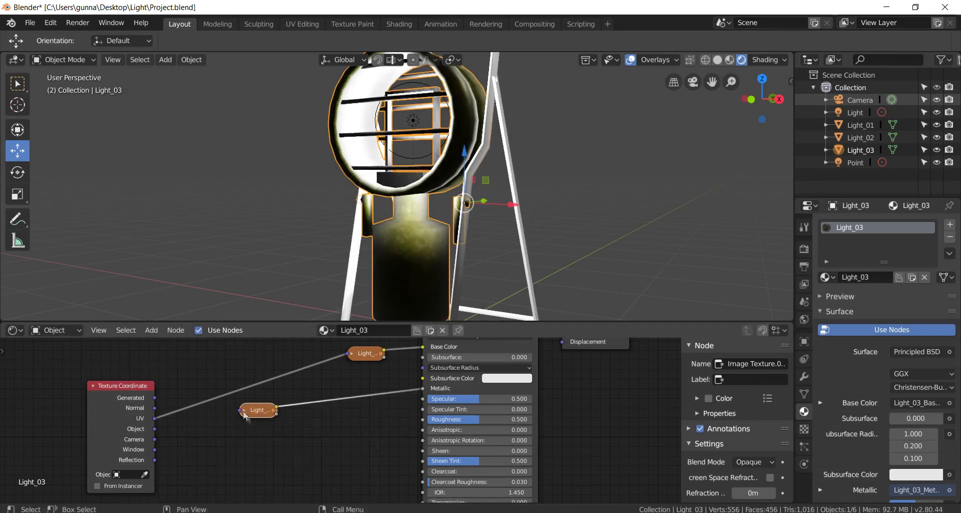
{"action": "scroll", "coordinate": [195, 419], "scroll_direction": "down", "scroll_amount": 2}
{"action": "key", "text": "h"}
{"action": "left_click_drag", "start_coordinate": [274, 367], "coordinate": [229, 437]}
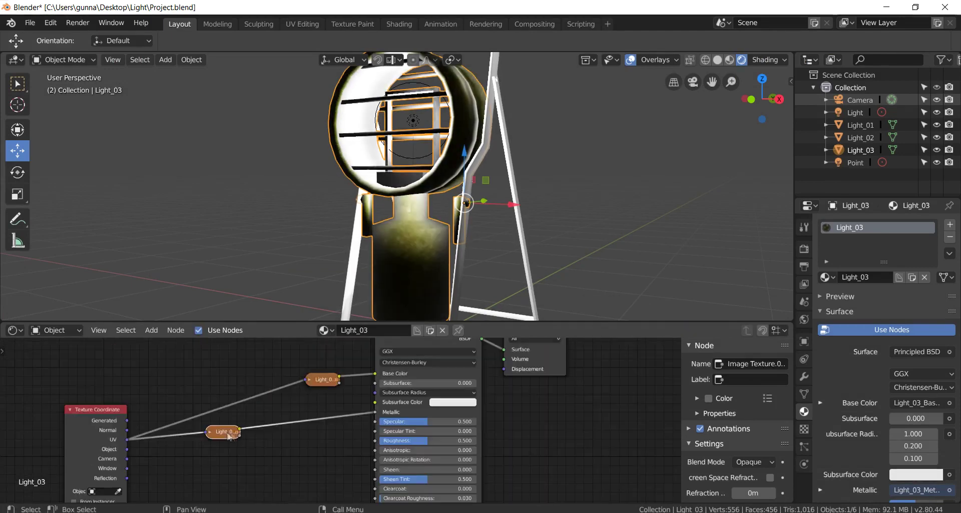
{"action": "left_click", "coordinate": [325, 415]}
Step: Connect the Light_03 roughness map image texture into Roughness and tuck it beside the shader
{"action": "key", "text": "shift+a"}
{"action": "left_click", "coordinate": [225, 345]}
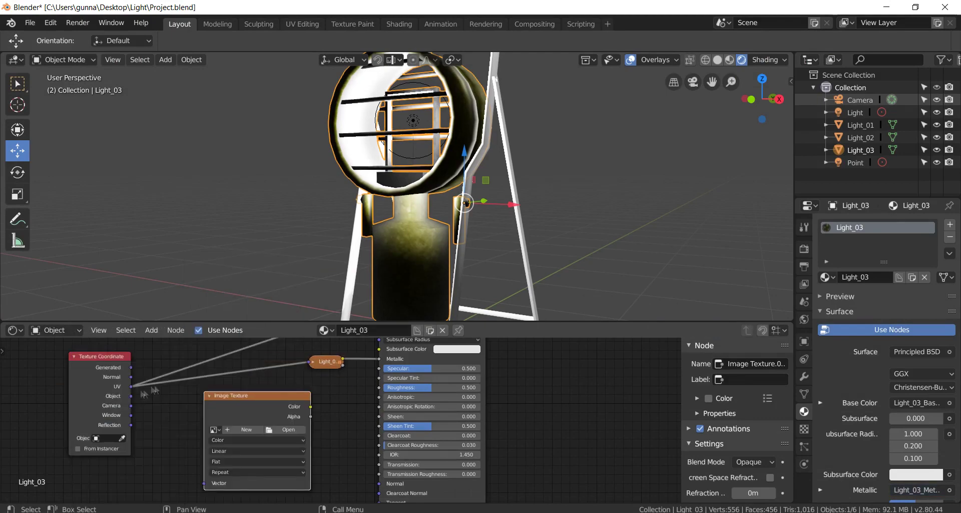
{"action": "left_click_drag", "start_coordinate": [311, 407], "coordinate": [379, 387]}
{"action": "left_click", "coordinate": [288, 429]}
{"action": "double_click", "coordinate": [215, 310]}
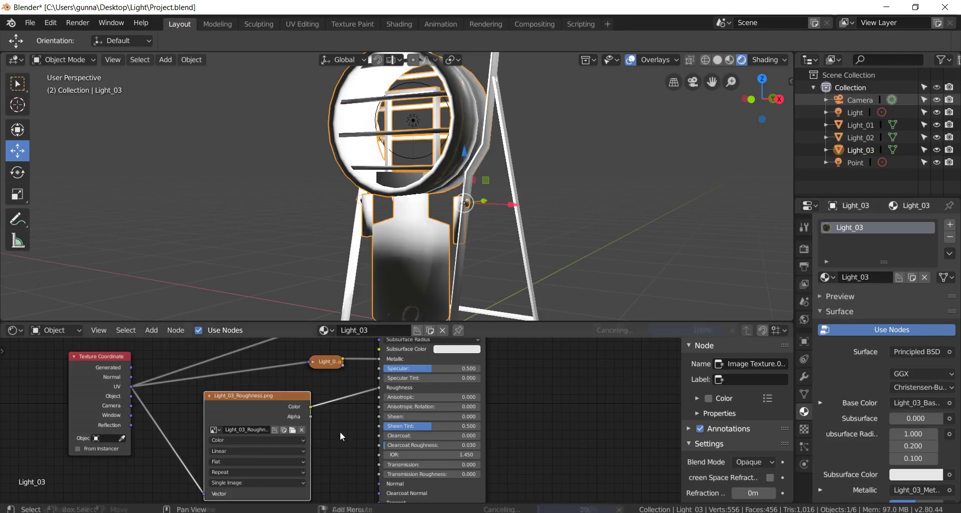
{"action": "scroll", "coordinate": [345, 426], "scroll_direction": "up", "scroll_amount": 1}
{"action": "key", "text": "h"}
{"action": "left_click_drag", "start_coordinate": [241, 390], "coordinate": [350, 386]}
{"action": "scroll", "coordinate": [447, 171], "scroll_direction": "down", "scroll_amount": 10}
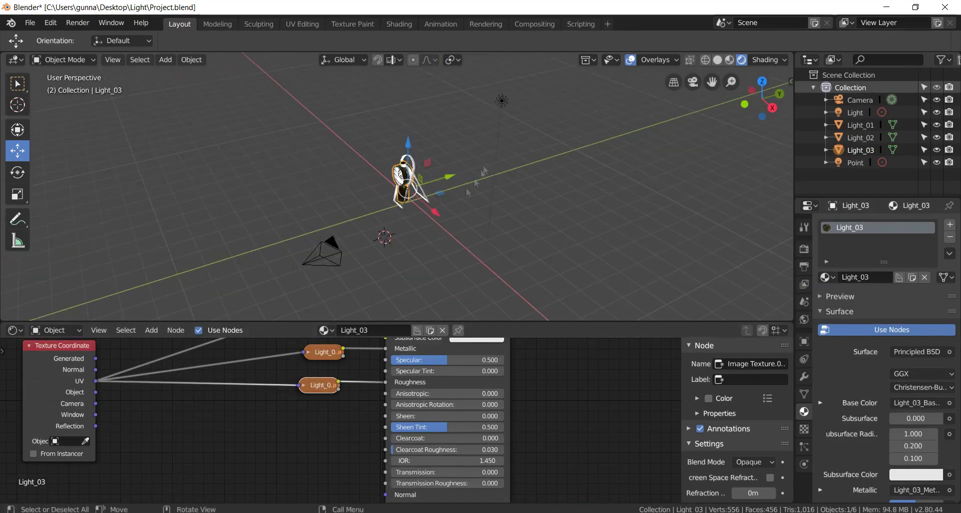
Step: Undo an accidental light rotation, reselect the Light_03 part and save the blend file
{"action": "left_click", "coordinate": [333, 141]}
{"action": "key", "text": "Escape"}
{"action": "scroll", "coordinate": [399, 175], "scroll_direction": "up", "scroll_amount": 5}
{"action": "middle_click_drag", "start_coordinate": [365, 175], "coordinate": [400, 200]}
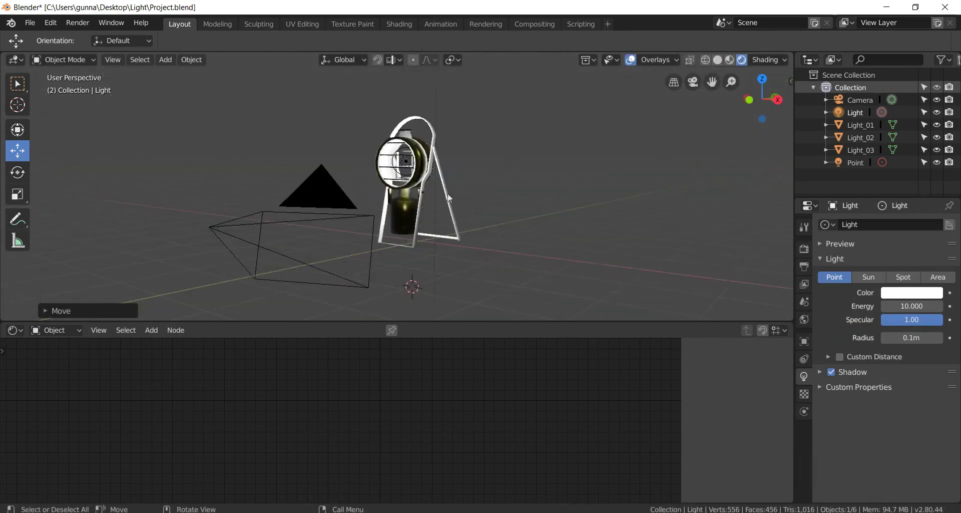
{"action": "left_click", "coordinate": [411, 220]}
{"action": "key", "text": "ctrl+s"}
Step: Add a Normal Map node and an Image Texture node for the normal map
{"action": "key", "text": "shift+a"}
{"action": "left_click", "coordinate": [224, 410]}
{"action": "left_click", "coordinate": [295, 386]}
{"action": "middle_click_drag", "start_coordinate": [296, 386], "coordinate": [265, 317]}
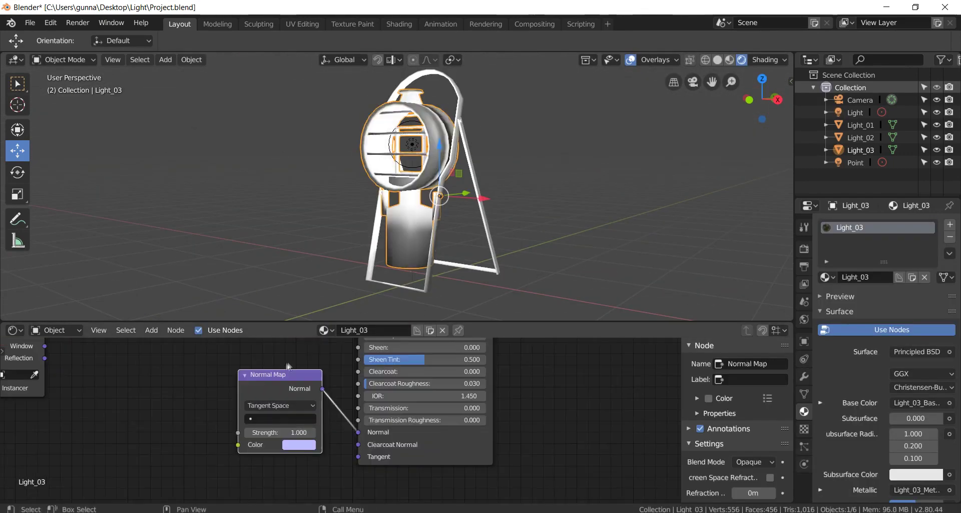
{"action": "key", "text": "shift+a"}
{"action": "left_click", "coordinate": [165, 350]}
{"action": "key", "text": "ctrl+z"}
{"action": "key", "text": "shift+a"}
{"action": "left_click", "coordinate": [241, 269]}
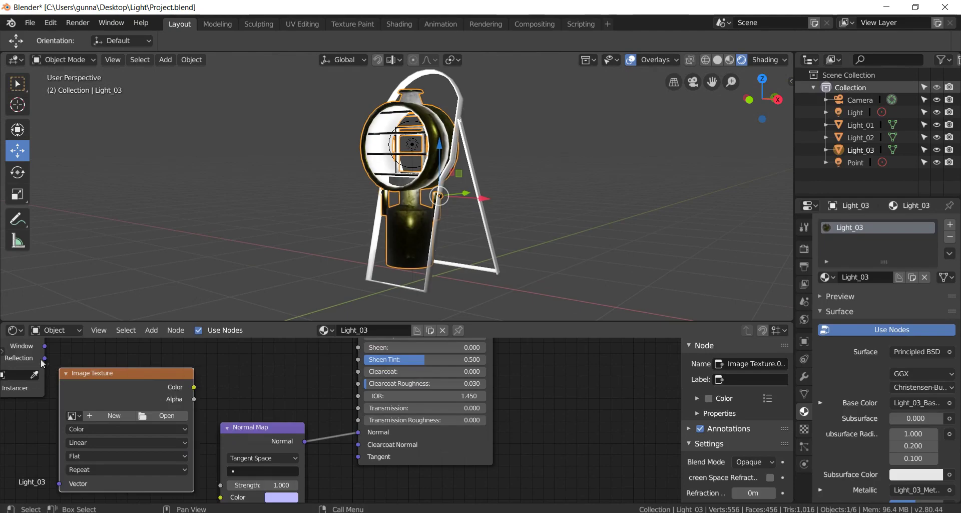
Step: Load Light_03_Normal_OpenGL.png, route it through the Normal Map node, and arrange the nodes
{"action": "left_click_drag", "start_coordinate": [223, 505], "coordinate": [221, 497]}
{"action": "left_click", "coordinate": [166, 415]}
{"action": "double_click", "coordinate": [182, 113]}
{"action": "scroll", "coordinate": [294, 437], "scroll_direction": "down", "scroll_amount": 2}
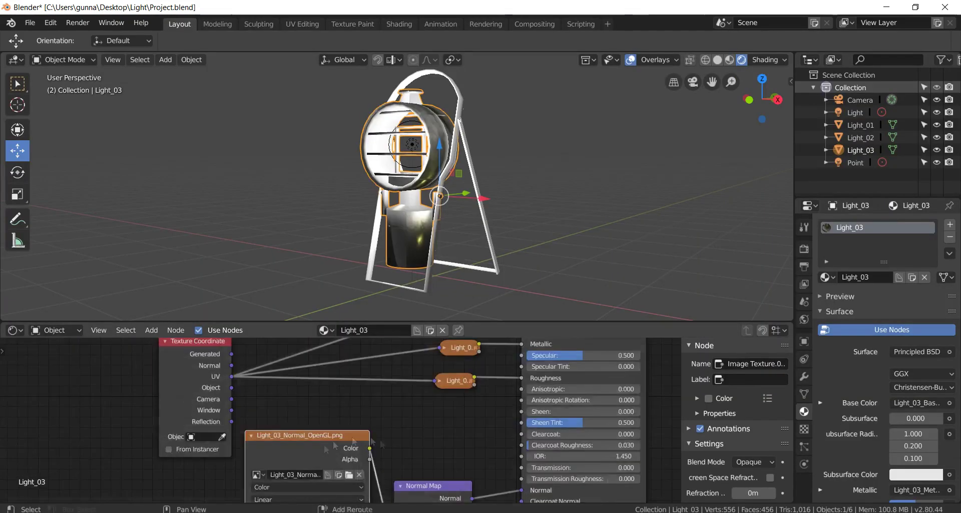
{"action": "middle_click_drag", "start_coordinate": [260, 410], "coordinate": [293, 437]}
{"action": "left_click", "coordinate": [256, 401]}
{"action": "left_click_drag", "start_coordinate": [403, 445], "coordinate": [441, 445]}
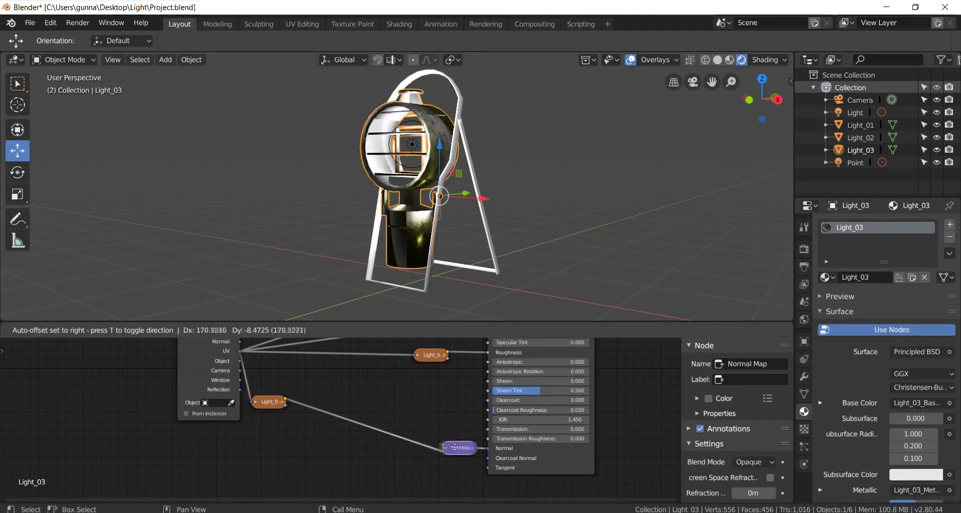
{"action": "scroll", "coordinate": [407, 452], "scroll_direction": "down", "scroll_amount": 1}
{"action": "left_click_drag", "start_coordinate": [181, 379], "coordinate": [263, 379]}
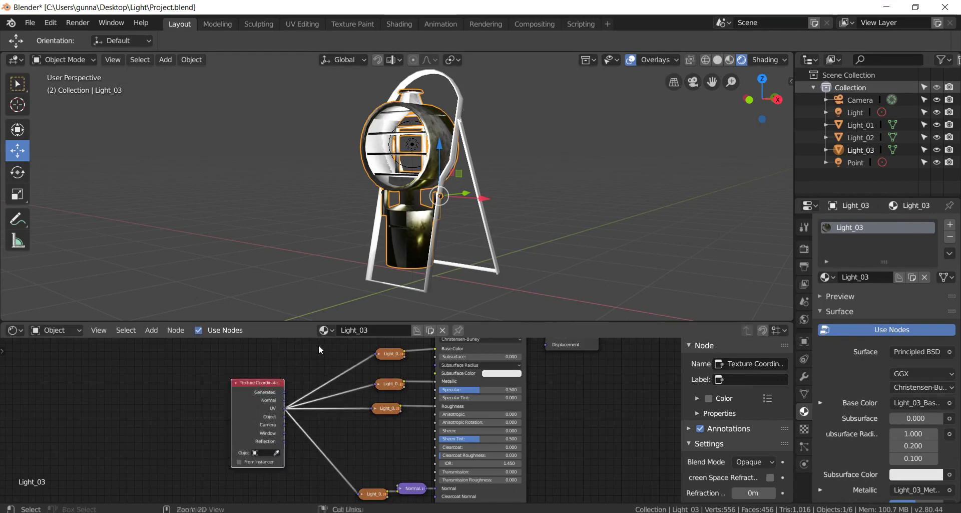
Step: Set the Easy HDRI folder to D:\Imagens\HDRI and apply it as the world background
{"action": "key", "text": "n"}
{"action": "left_click", "coordinate": [767, 208]}
{"action": "left_click", "coordinate": [32, 109]}
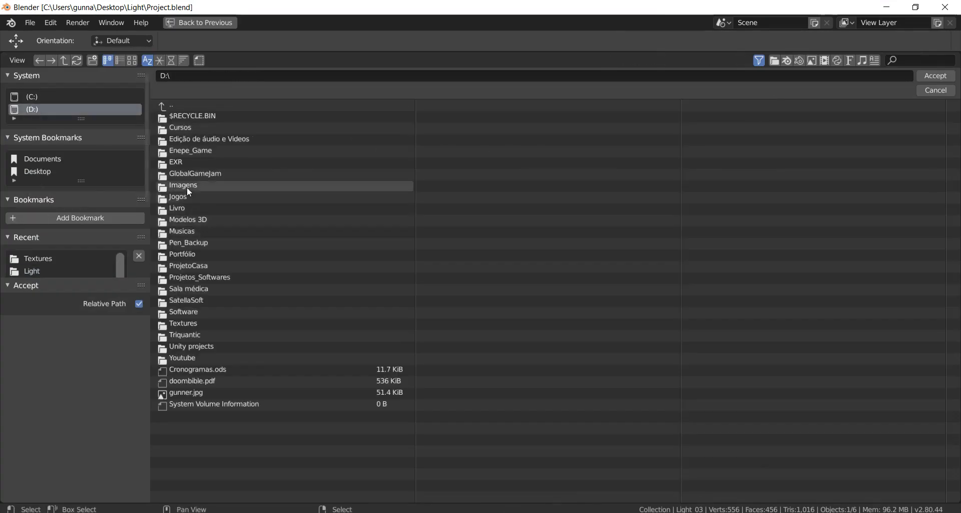
{"action": "key", "text": "Return"}
{"action": "left_click", "coordinate": [755, 231]}
{"action": "mouse_move", "coordinate": [538, 226]}
{"action": "middle_mouse_down"}
{"action": "mouse_move", "coordinate": [490, 244]}
{"action": "mouse_move", "coordinate": [381, 235]}
{"action": "mouse_move", "coordinate": [402, 139]}
{"action": "mouse_move", "coordinate": [390, 152]}
{"action": "middle_mouse_up"}
Step: Delete the extra light and reposition the point light inside the lantern, coloured yellow
{"action": "left_click", "coordinate": [383, 205]}
{"action": "key", "text": "Delete"}
{"action": "left_click", "coordinate": [402, 135]}
{"action": "key", "text": "g"}
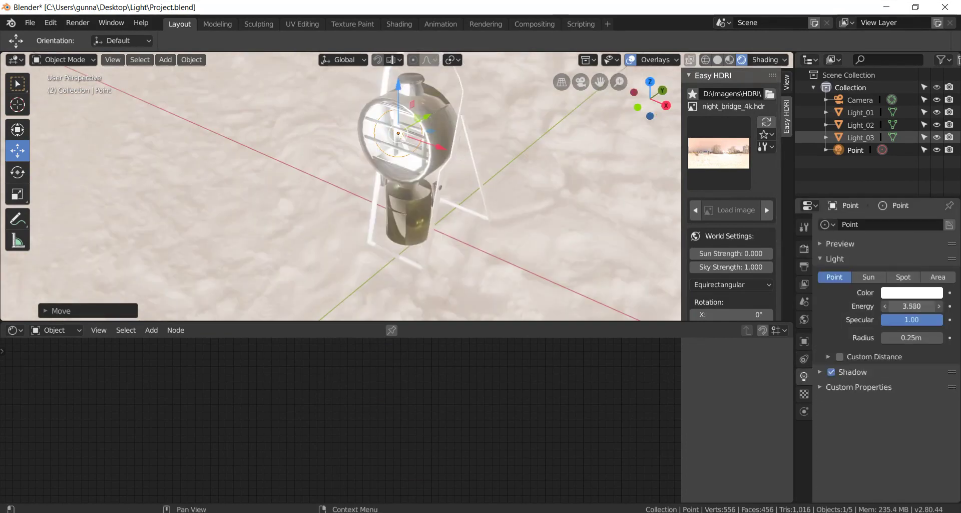
{"action": "left_click", "coordinate": [911, 292]}
{"action": "left_click", "coordinate": [884, 125]}
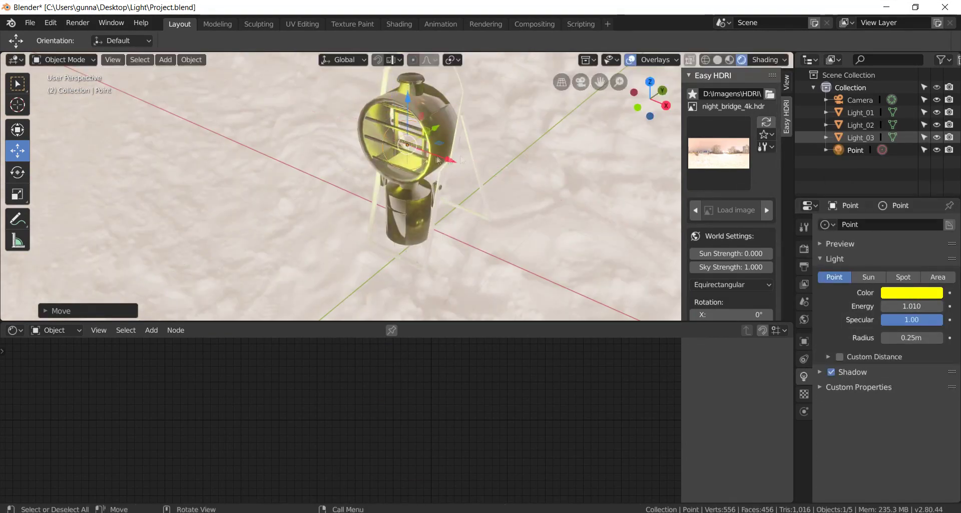
Step: Switch the environment to the next HDRI, spruit_sunrise_4k.hdr
{"action": "left_click", "coordinate": [771, 210]}
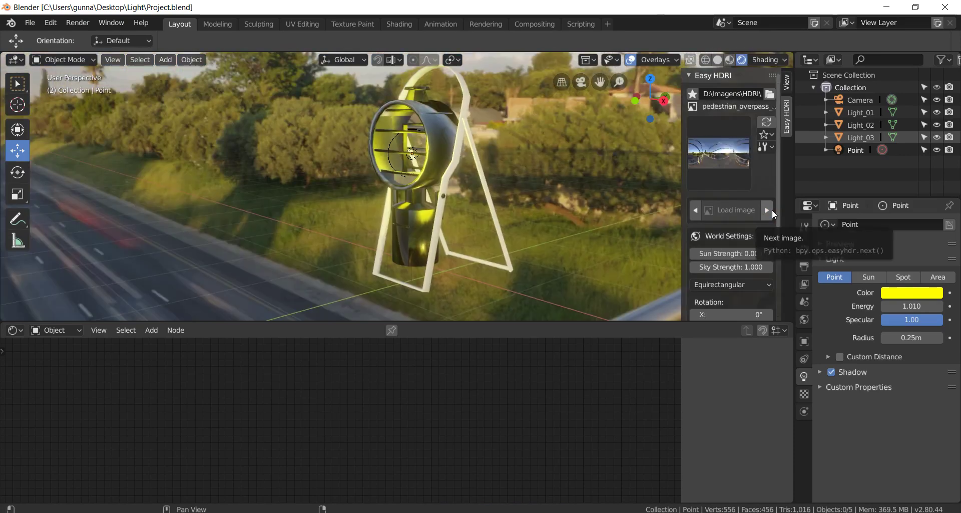
{"action": "left_click", "coordinate": [772, 209]}
{"action": "middle_click_drag", "start_coordinate": [553, 179], "coordinate": [539, 203]}
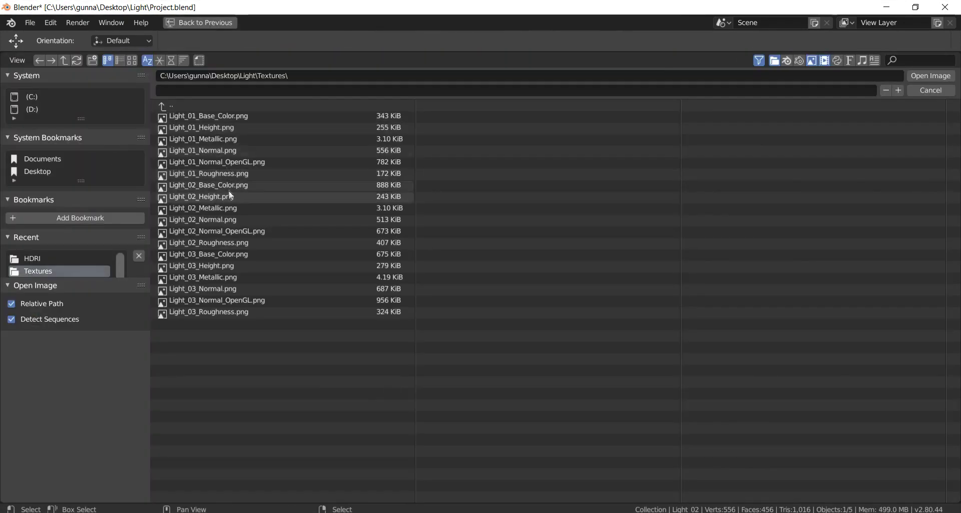
Step: Load Light_02_Base_Color.png and add further Light_02 image texture nodes
{"action": "double_click", "coordinate": [227, 186]}
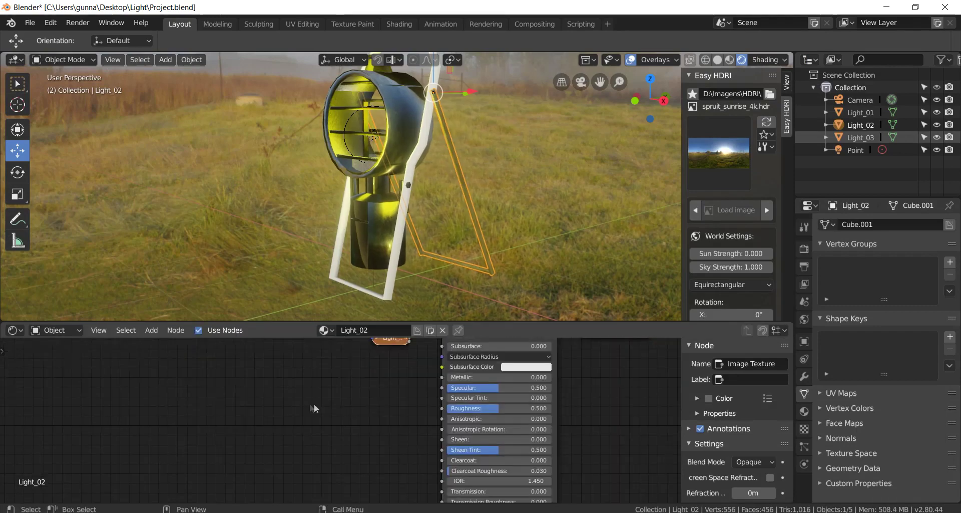
{"action": "key", "text": "shift+a"}
{"action": "left_click", "coordinate": [321, 311]}
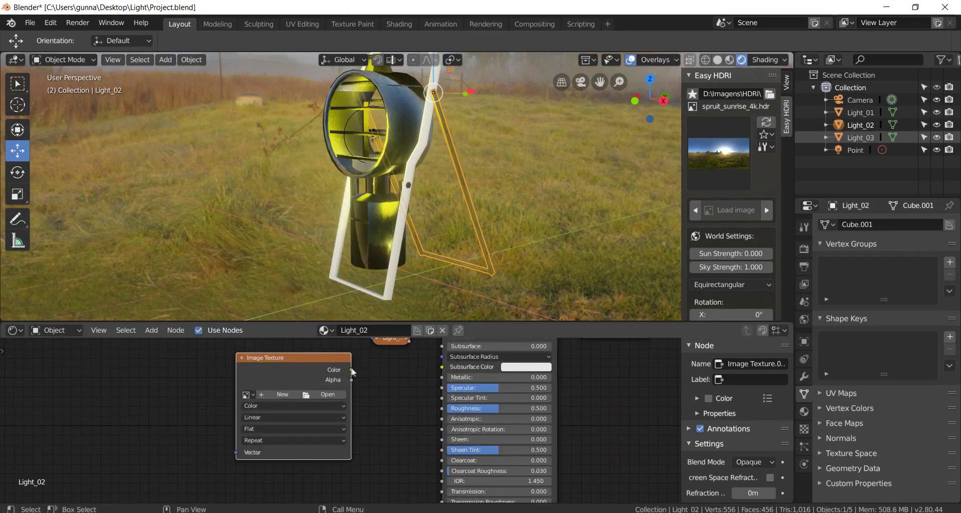
{"action": "left_click", "coordinate": [323, 377]}
{"action": "double_click", "coordinate": [250, 211]}
{"action": "left_click", "coordinate": [290, 386]}
{"action": "key", "text": "h"}
{"action": "key", "text": "shift+a"}
{"action": "left_click", "coordinate": [425, 311]}
{"action": "left_click", "coordinate": [307, 428]}
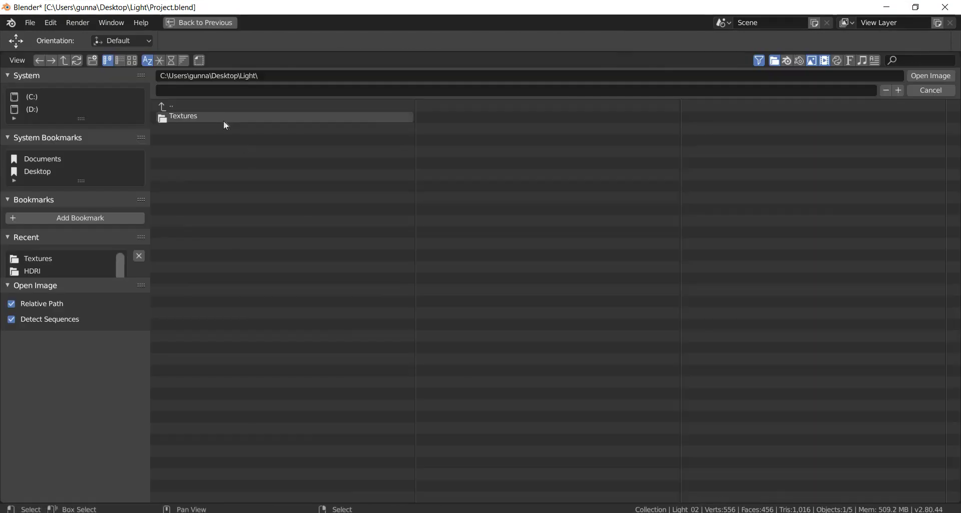
{"action": "double_click", "coordinate": [225, 127]}
{"action": "key", "text": "h"}
Step: Feed Light_02_Normal_OpenGL.png through a Normal Map node into the shader's Normal
{"action": "key", "text": "shift+a"}
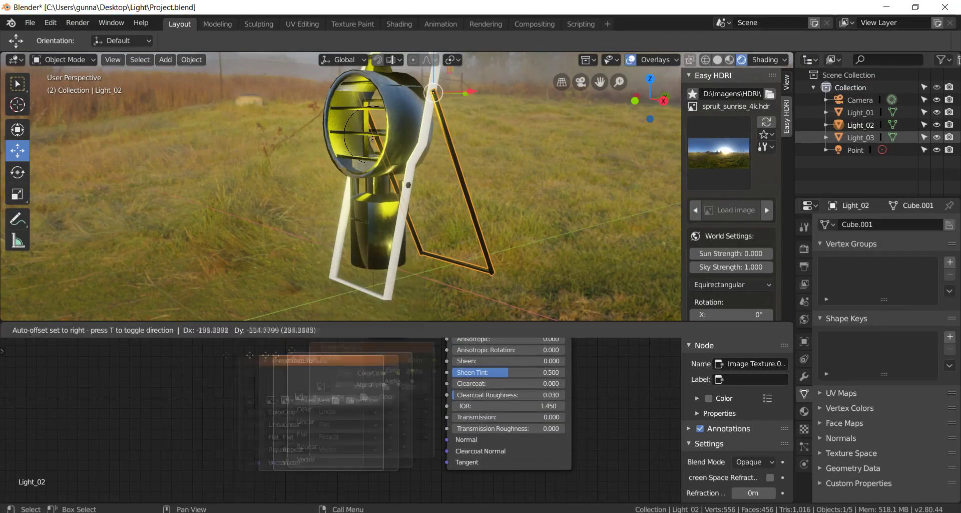
{"action": "left_click", "coordinate": [473, 404]}
{"action": "left_click_drag", "start_coordinate": [300, 364], "coordinate": [323, 463]}
{"action": "left_click_drag", "start_coordinate": [441, 464], "coordinate": [447, 439]}
{"action": "left_click", "coordinate": [274, 391]}
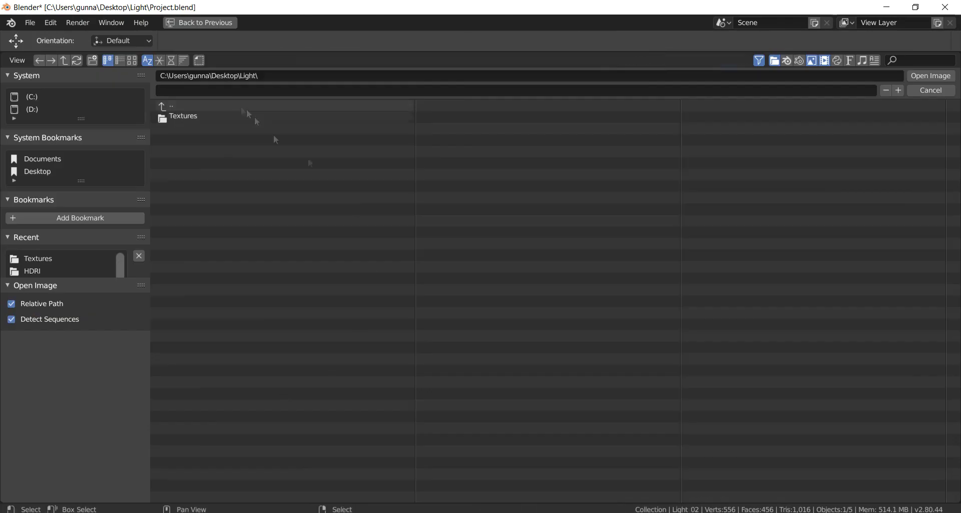
{"action": "double_click", "coordinate": [200, 115]}
{"action": "double_click", "coordinate": [219, 230]}
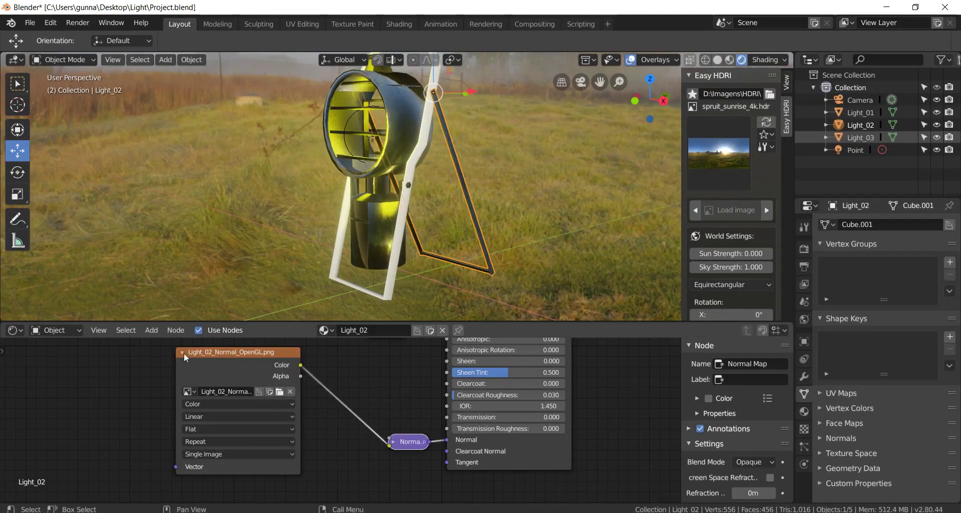
{"action": "left_click_drag", "start_coordinate": [184, 356], "coordinate": [326, 441]}
{"action": "key", "text": "h"}
Step: Add a Texture Coordinate node, link UV to both image nodes, and save the file
{"action": "key", "text": "shift+a"}
{"action": "left_click", "coordinate": [195, 267]}
{"action": "left_click", "coordinate": [182, 370]}
{"action": "key", "text": "Home"}
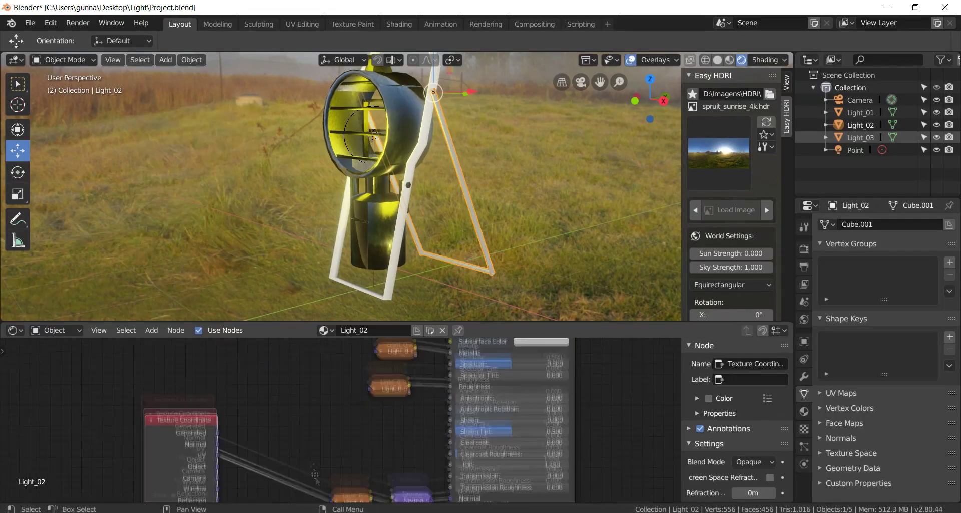
{"action": "left_click_drag", "start_coordinate": [224, 416], "coordinate": [316, 442]}
{"action": "left_click_drag", "start_coordinate": [224, 416], "coordinate": [317, 356]}
{"action": "key", "text": "ctrl+s"}
{"action": "left_click", "coordinate": [415, 120]}
Step: Add an image texture loaded with Light_01_Base_Color.png
{"action": "key", "text": "shift+a"}
{"action": "left_click", "coordinate": [215, 340]}
{"action": "left_click", "coordinate": [233, 391]}
{"action": "key", "text": "Home"}
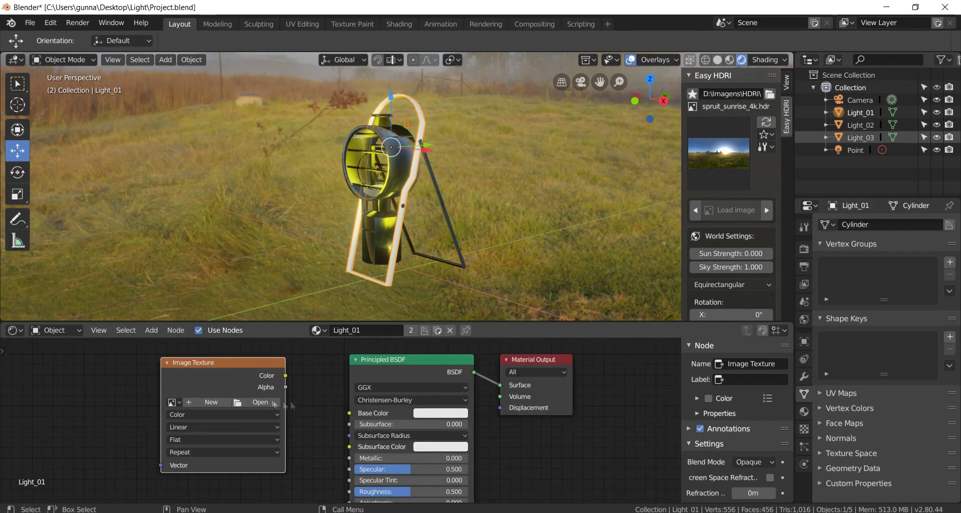
{"action": "left_click", "coordinate": [264, 402]}
{"action": "double_click", "coordinate": [200, 115]}
{"action": "key", "text": "h"}
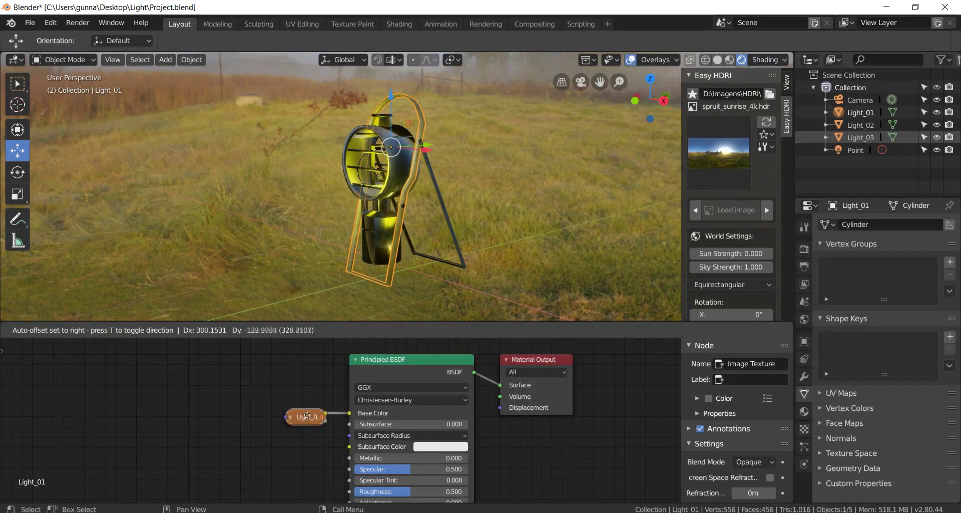
Step: Add the Light_01 metallic and roughness image textures wired into Metallic and Roughness
{"action": "key", "text": "shift+a"}
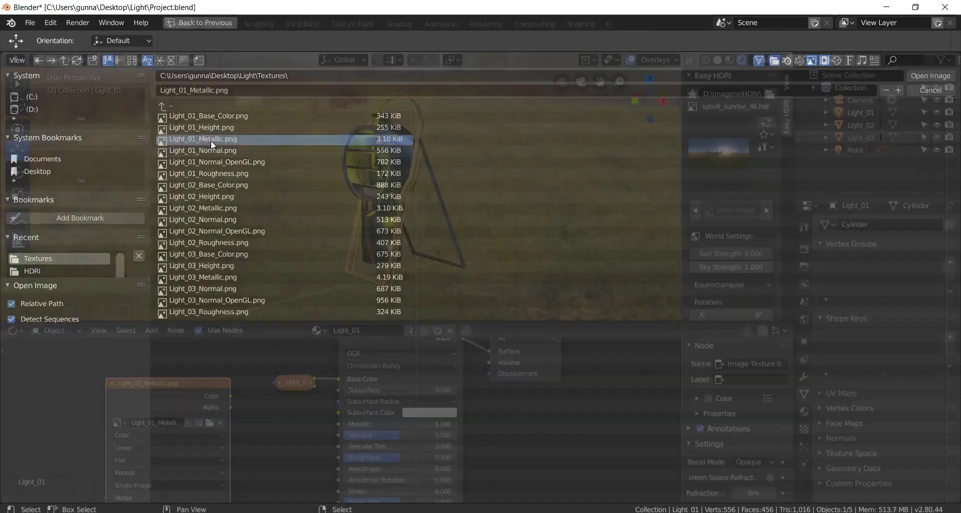
{"action": "left_click_drag", "start_coordinate": [230, 396], "coordinate": [303, 426]}
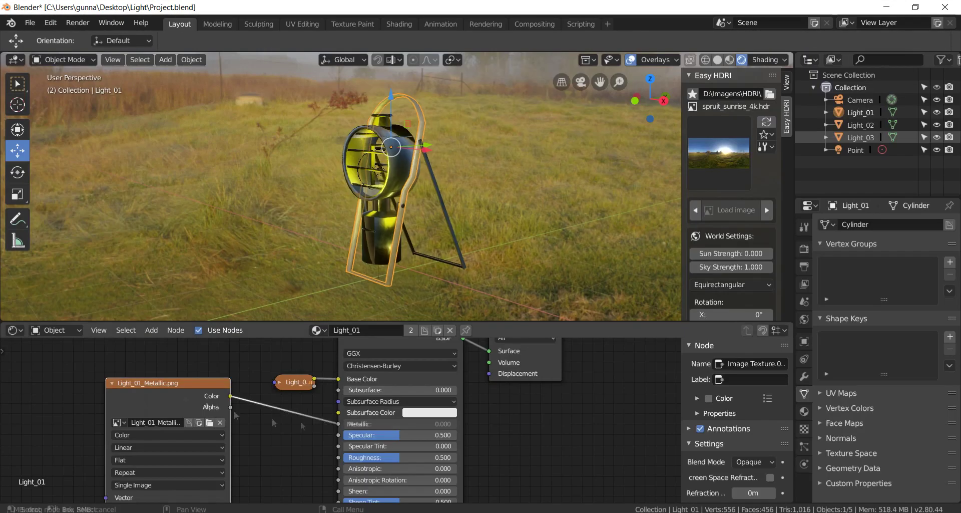
{"action": "left_click", "coordinate": [287, 414]}
{"action": "key", "text": "shift+a"}
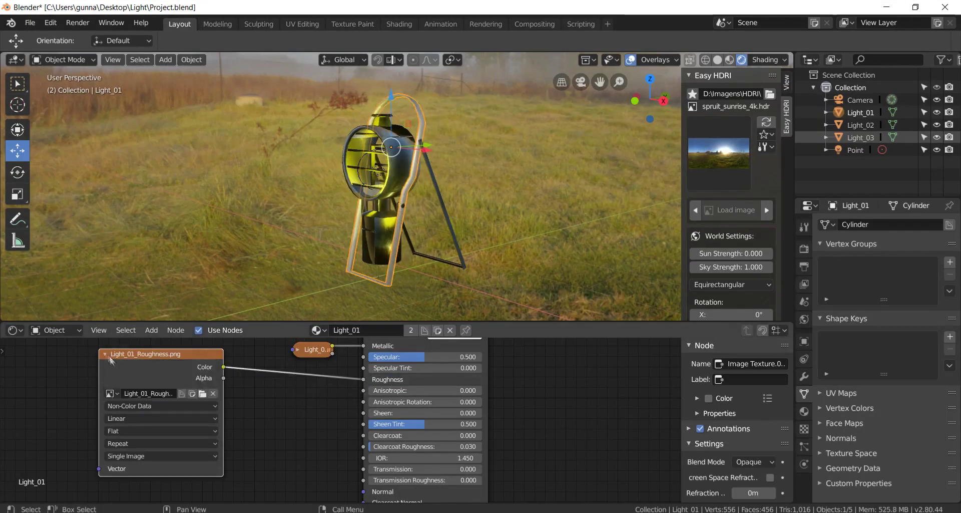
{"action": "key", "text": "h"}
{"action": "left_click_drag", "start_coordinate": [111, 359], "coordinate": [247, 379]}
{"action": "left_click", "coordinate": [313, 383]}
Step: Load Light_01_Normal_OpenGL.png and route it through a Normal Map node to the shader
{"action": "key", "text": "shift+a"}
{"action": "left_click", "coordinate": [216, 322]}
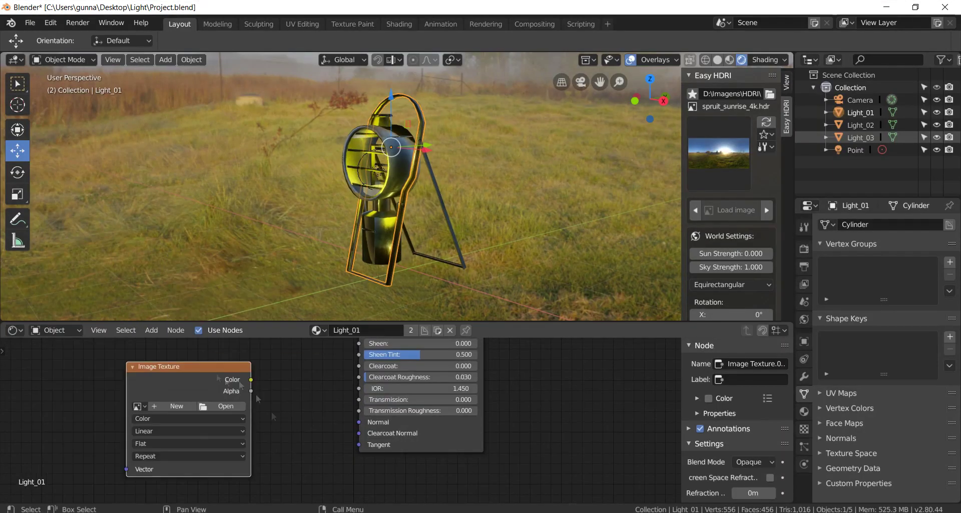
{"action": "left_click", "coordinate": [208, 394]}
{"action": "double_click", "coordinate": [201, 160]}
{"action": "key", "text": "shift+a"}
{"action": "left_click", "coordinate": [285, 399]}
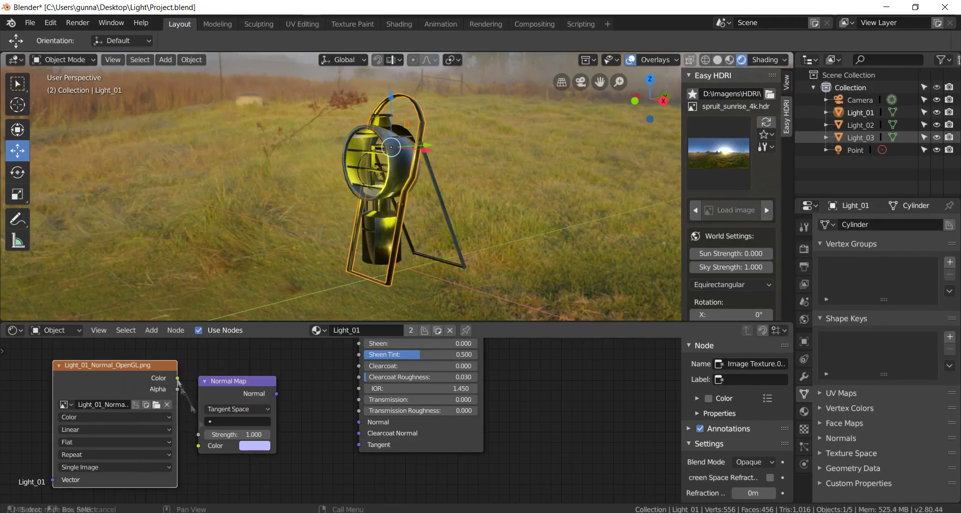
{"action": "left_click", "coordinate": [58, 364]}
{"action": "left_click_drag", "start_coordinate": [235, 380], "coordinate": [317, 403]}
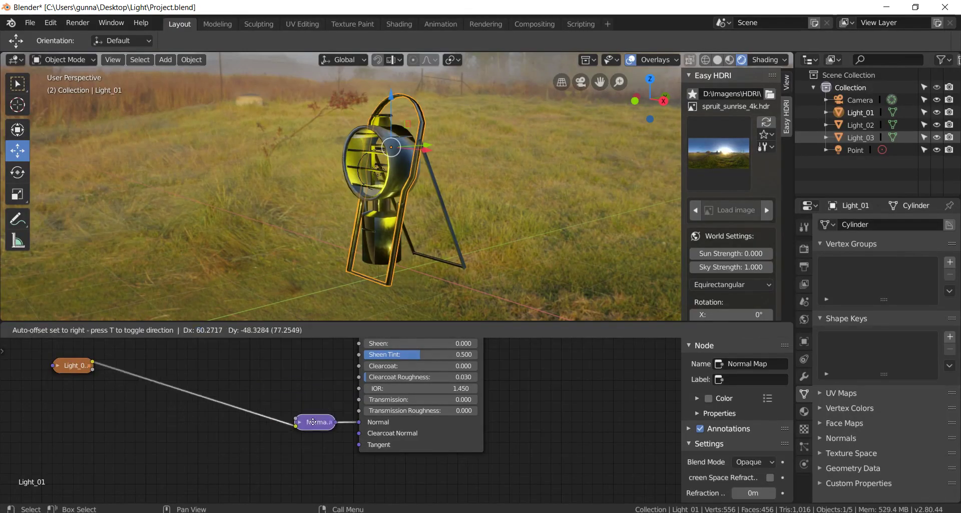
{"action": "left_click", "coordinate": [260, 428]}
Step: Add a Texture Coordinate node and feed its UV output into the image textures
{"action": "key", "text": "shift+a"}
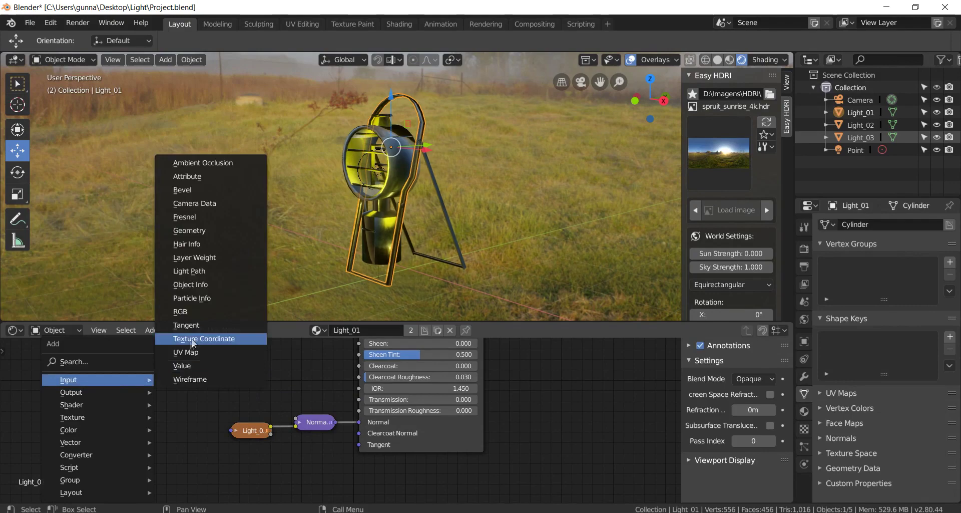
{"action": "left_click", "coordinate": [215, 337]}
{"action": "left_click", "coordinate": [212, 374]}
{"action": "left_click_drag", "start_coordinate": [228, 436], "coordinate": [230, 431]}
{"action": "scroll", "coordinate": [150, 448], "scroll_direction": "down", "scroll_amount": 1}
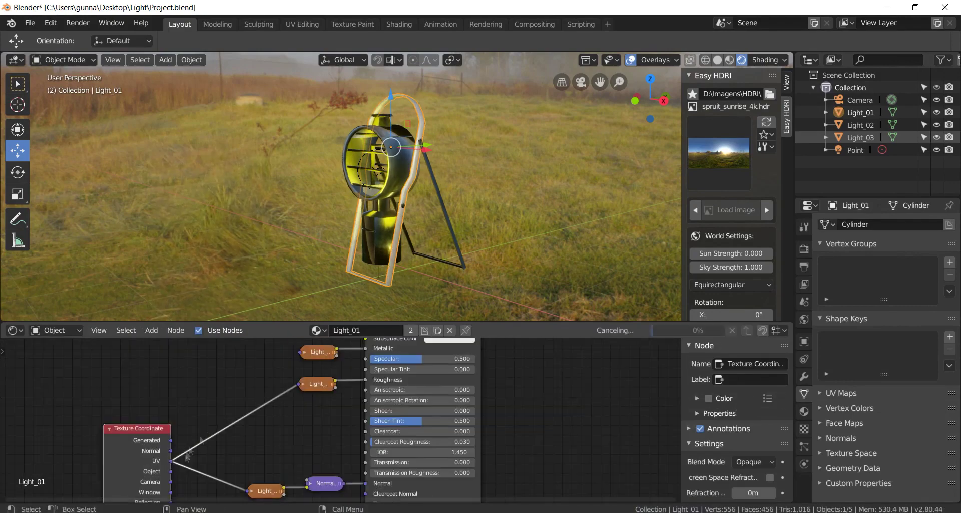
{"action": "middle_click_drag", "start_coordinate": [252, 387], "coordinate": [259, 430]}
{"action": "key", "text": "h"}
{"action": "left_click", "coordinate": [804, 249]}
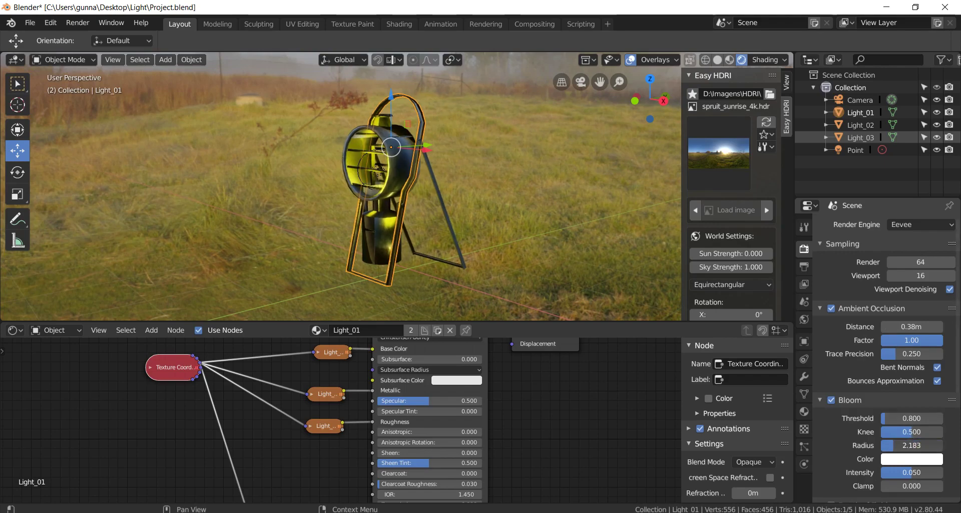
Step: Make the bloom pale yellow at radius 5.971, set point light energy 2.95, and render from the camera
{"action": "left_click", "coordinate": [908, 459]}
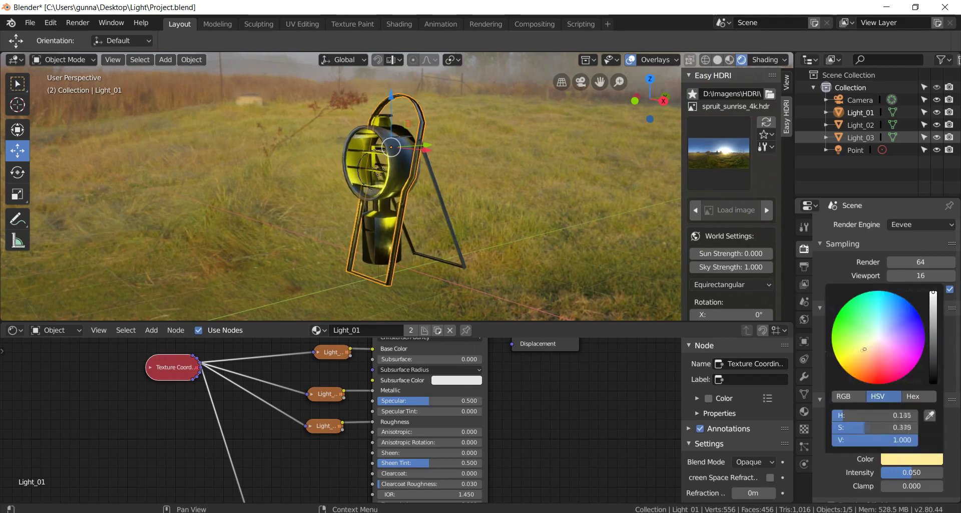
{"action": "left_click", "coordinate": [855, 150]}
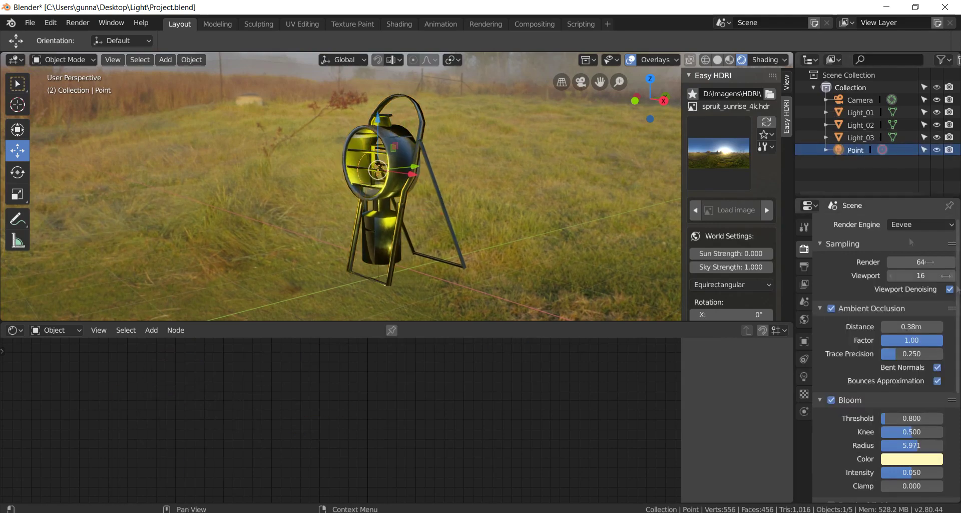
{"action": "left_click", "coordinate": [804, 377]}
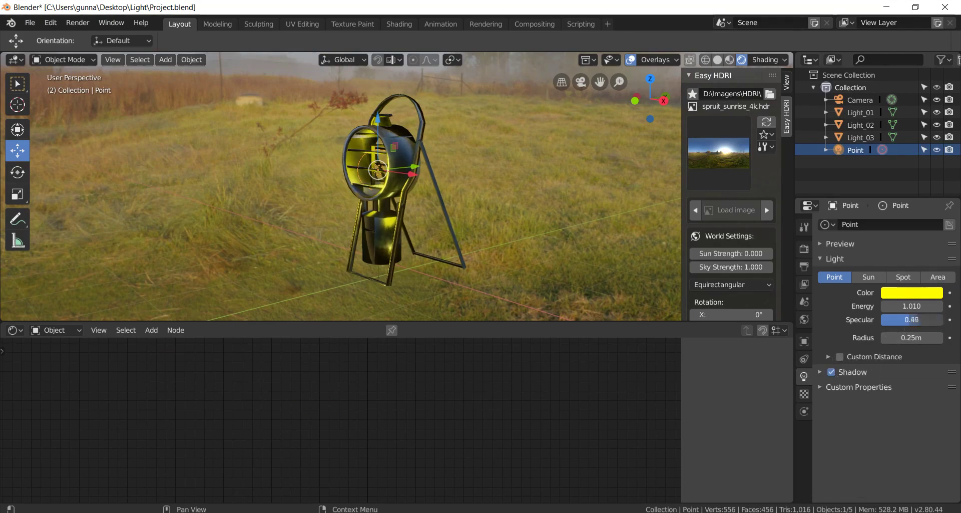
{"action": "left_click", "coordinate": [905, 293]}
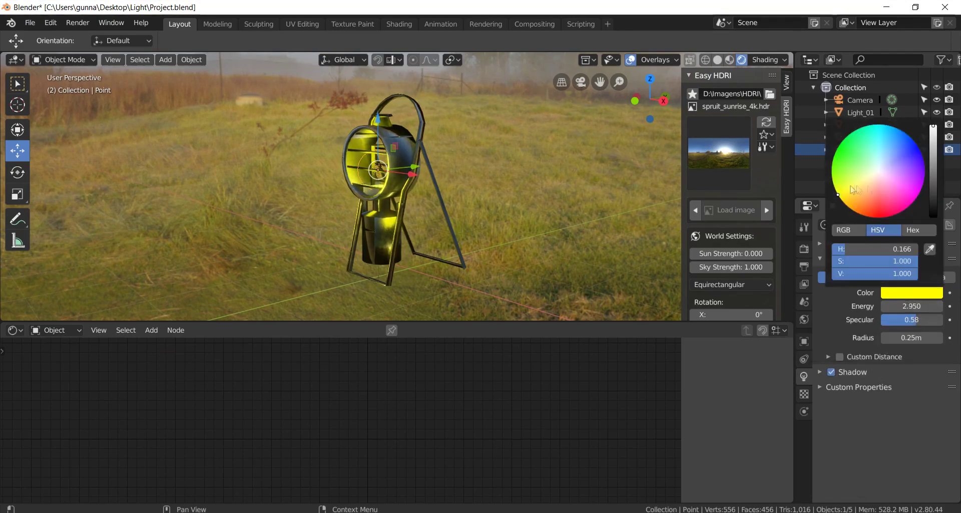
{"action": "key", "text": "KP_0"}
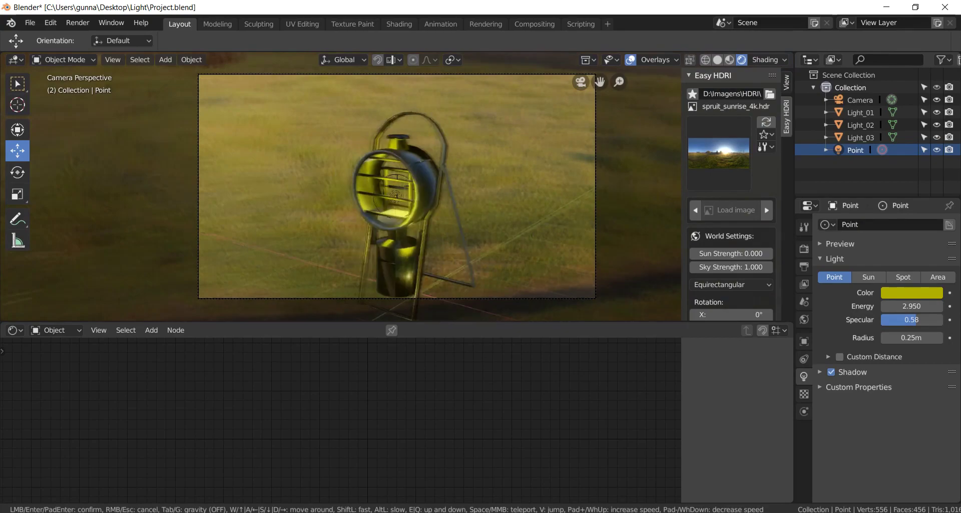
{"action": "key", "text": "F12"}
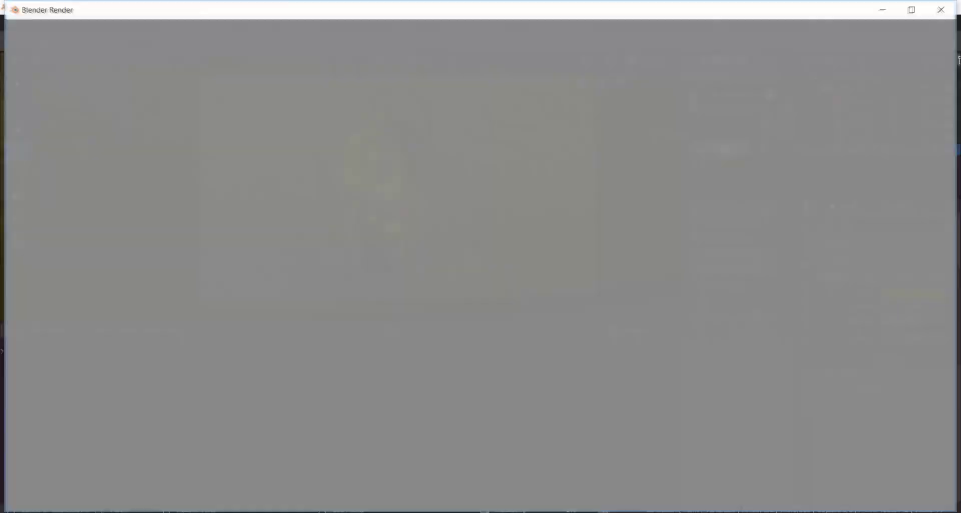